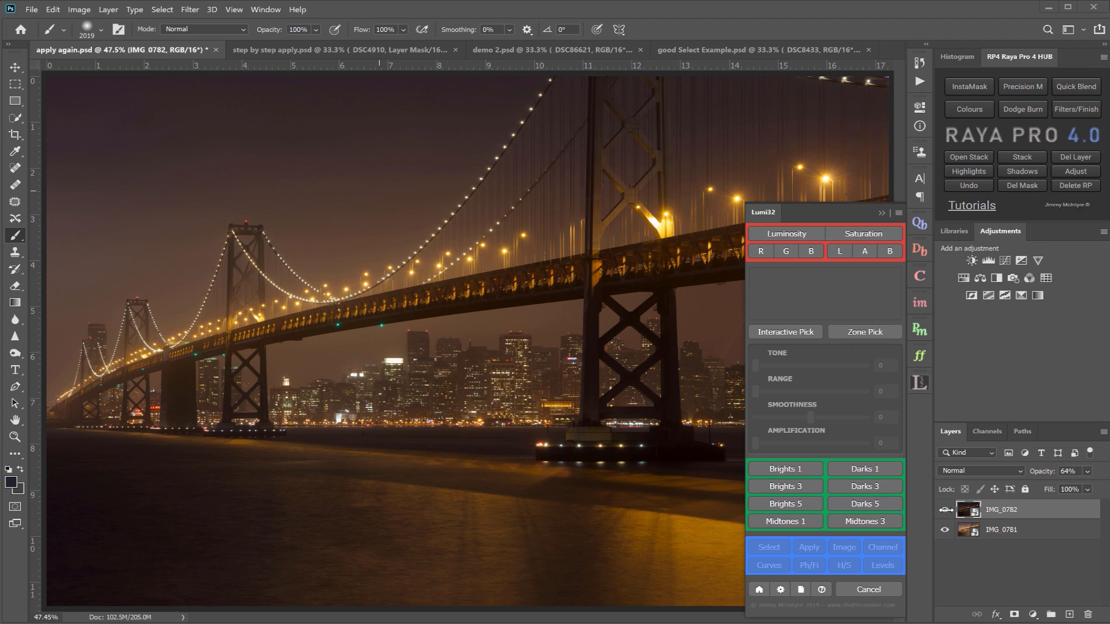
Toggle the darker IMG_0782 layer's visibility to compare it with the brighter IMG_0781 exposure.
click(945, 510)
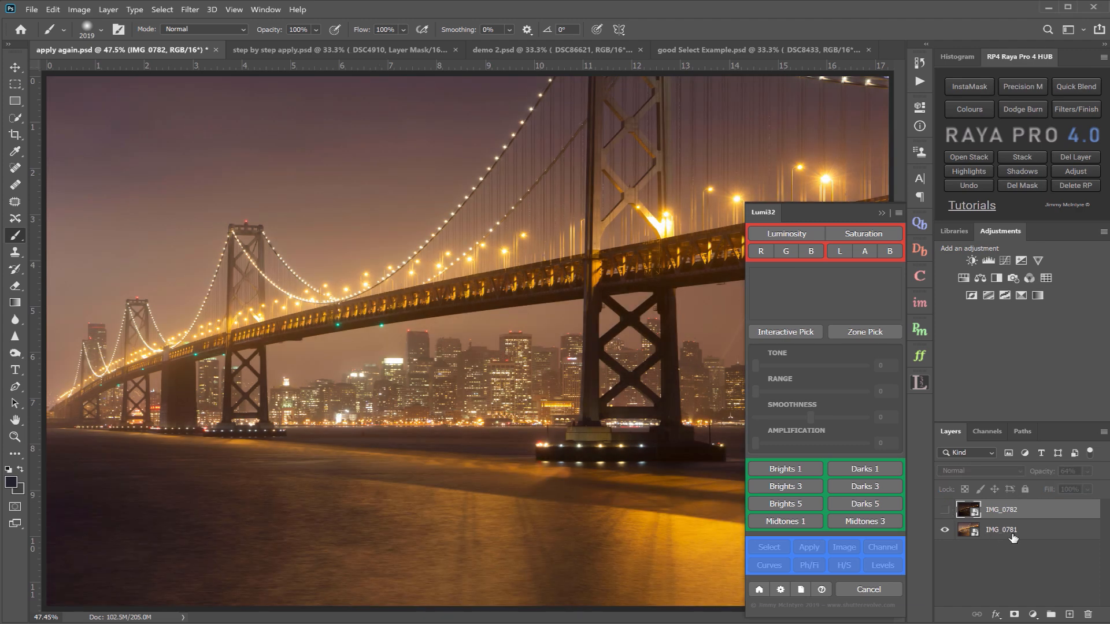
click(1013, 536)
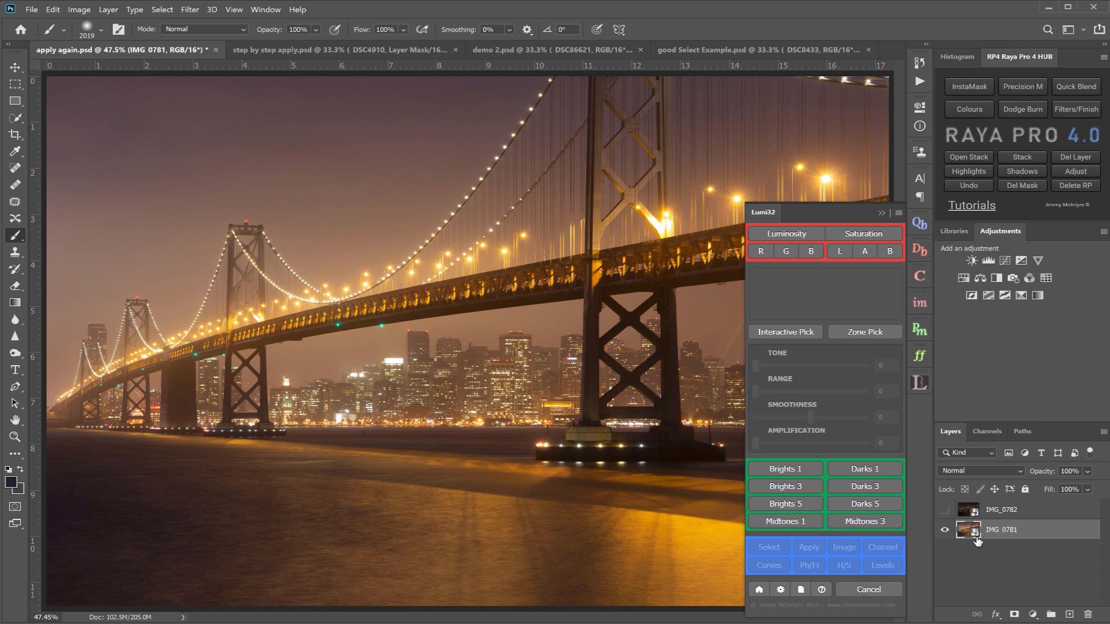
click(1009, 512)
click(945, 511)
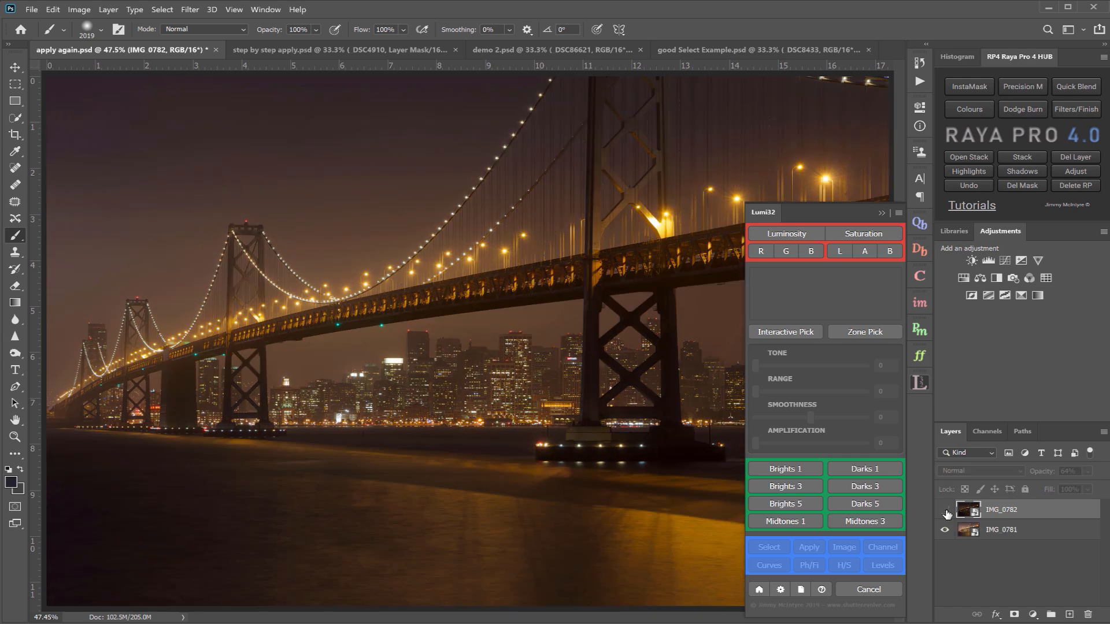
click(945, 511)
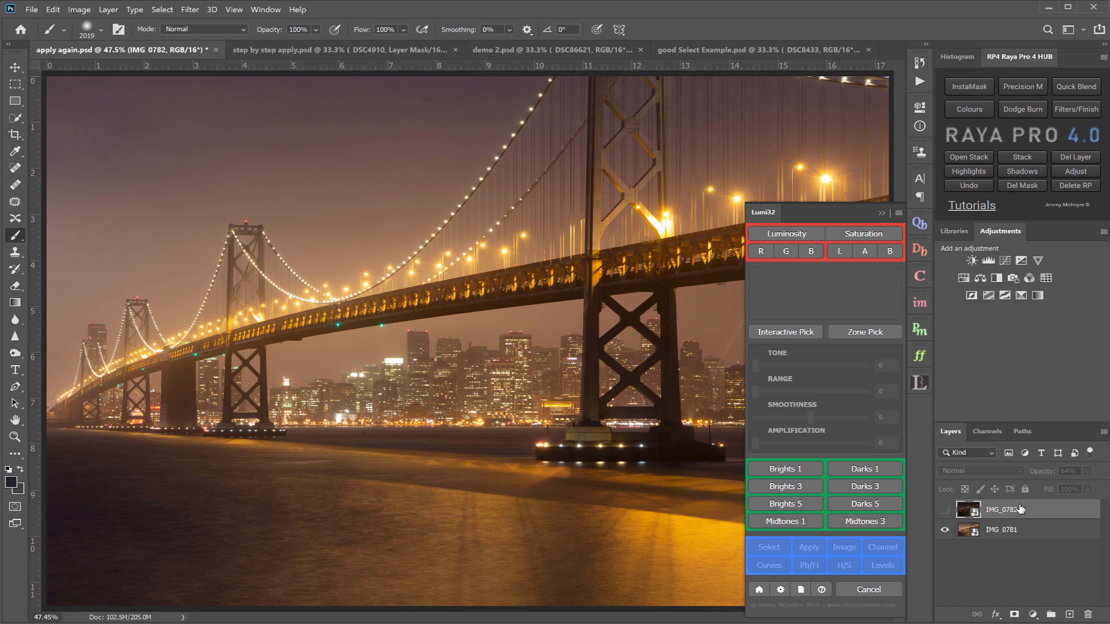
click(946, 511)
click(945, 510)
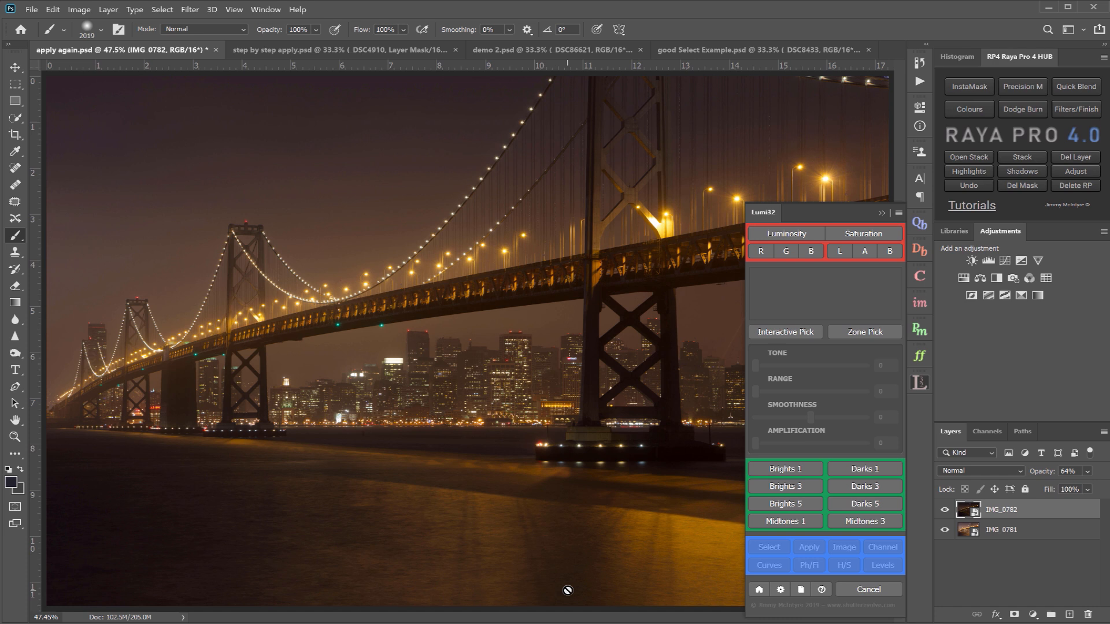
Create two Curves layers masked with Brights 1 in Lumi32, one with IMG_0782 visible and one with it hidden.
click(783, 470)
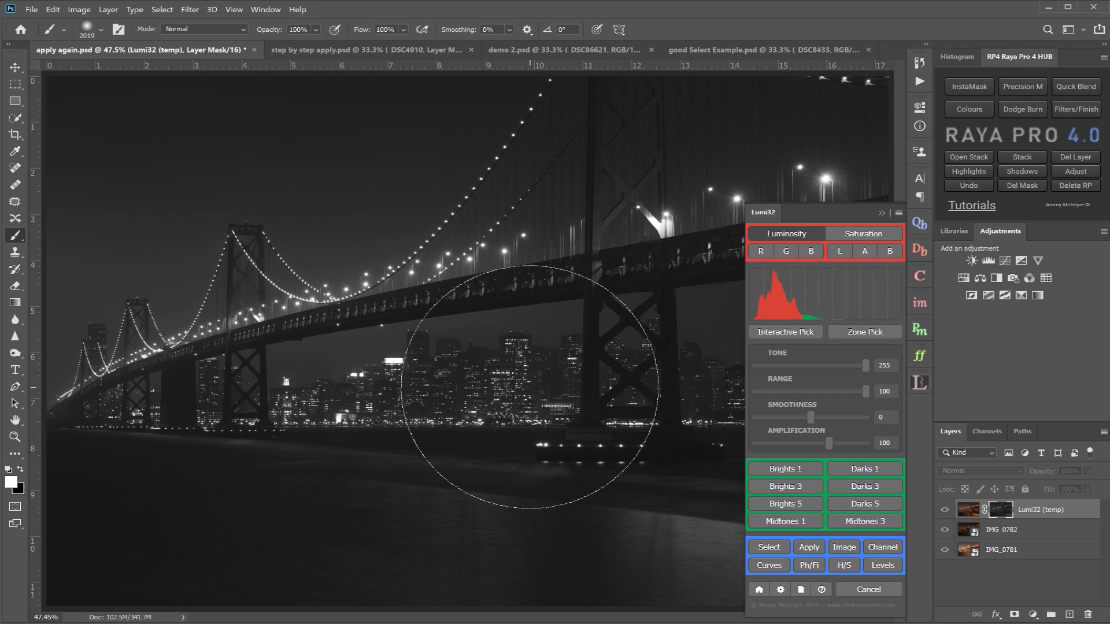
click(769, 563)
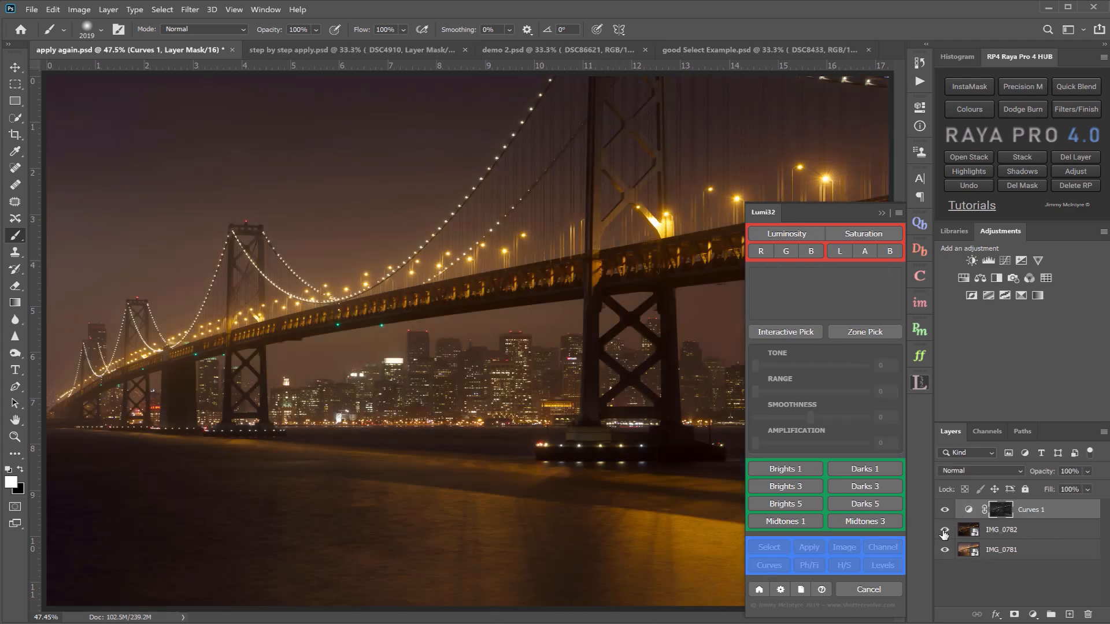
click(944, 531)
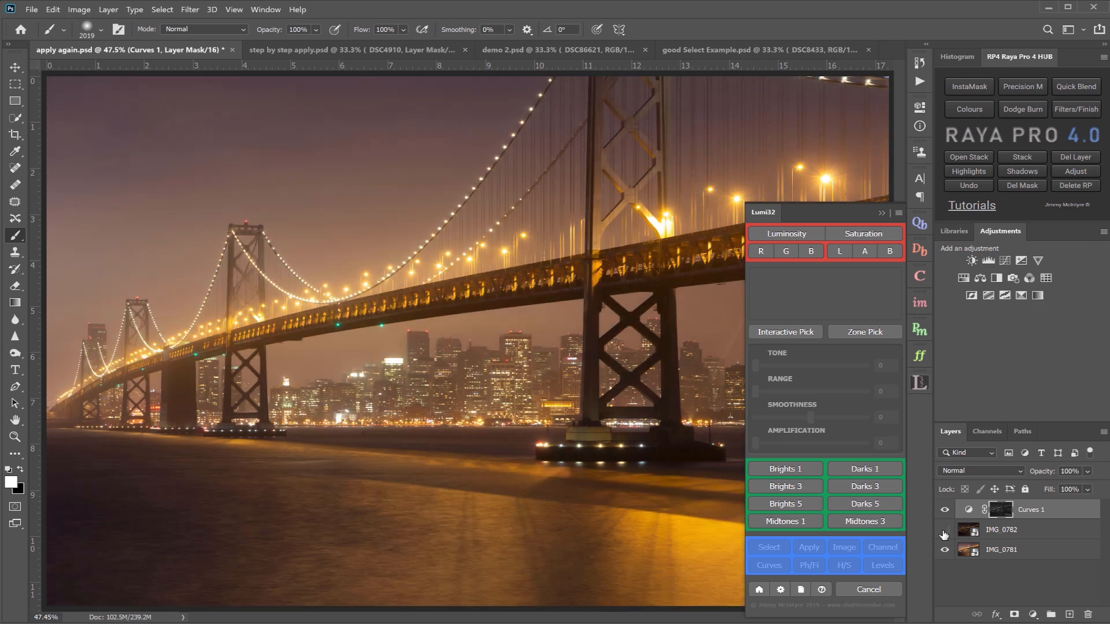
click(787, 471)
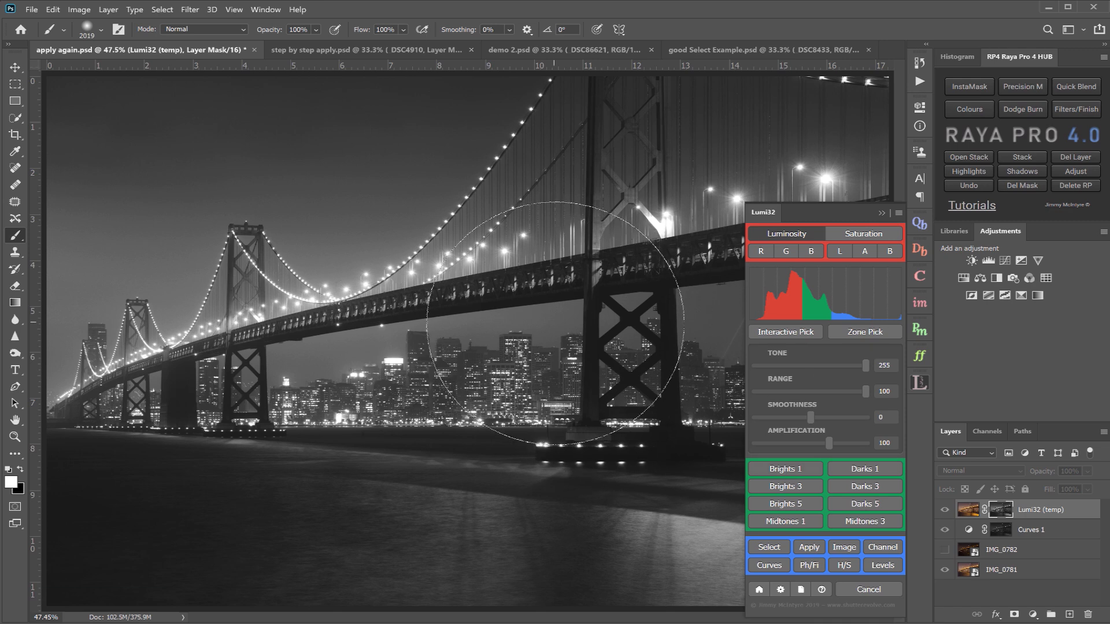
click(776, 564)
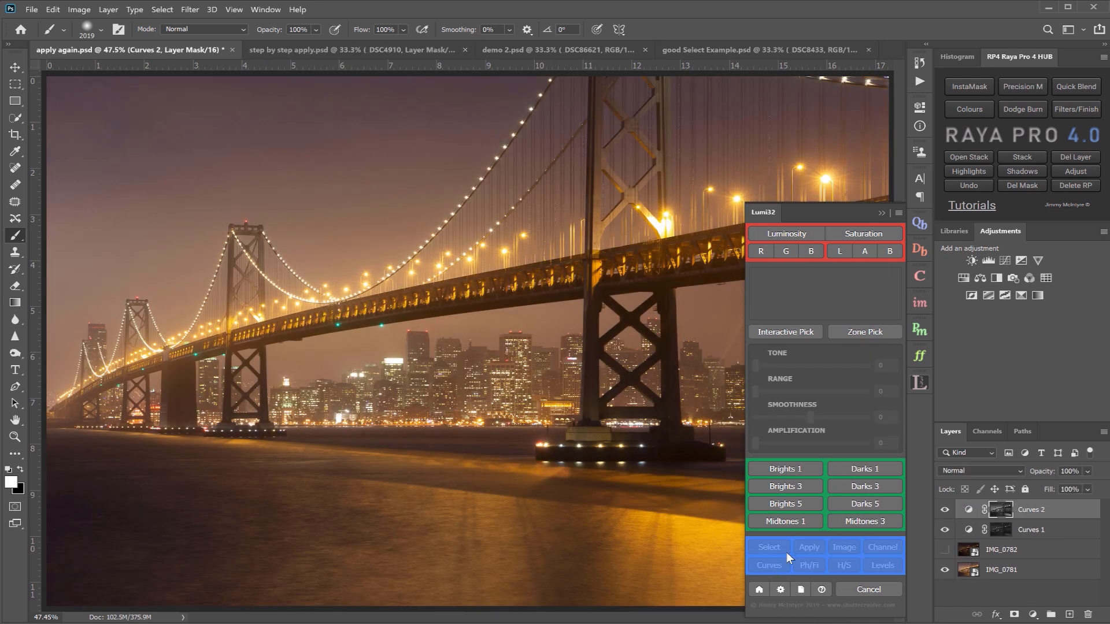
Compare the masks of Curves 2 and Curves 1 and delete both Curves layers.
alt+click(1003, 511)
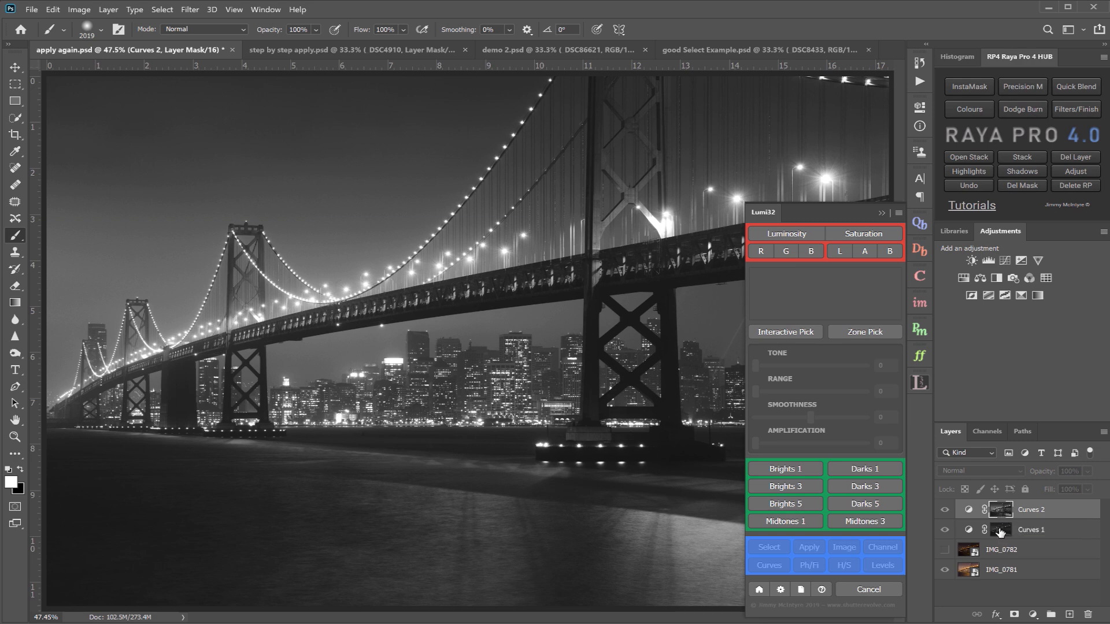
click(1001, 531)
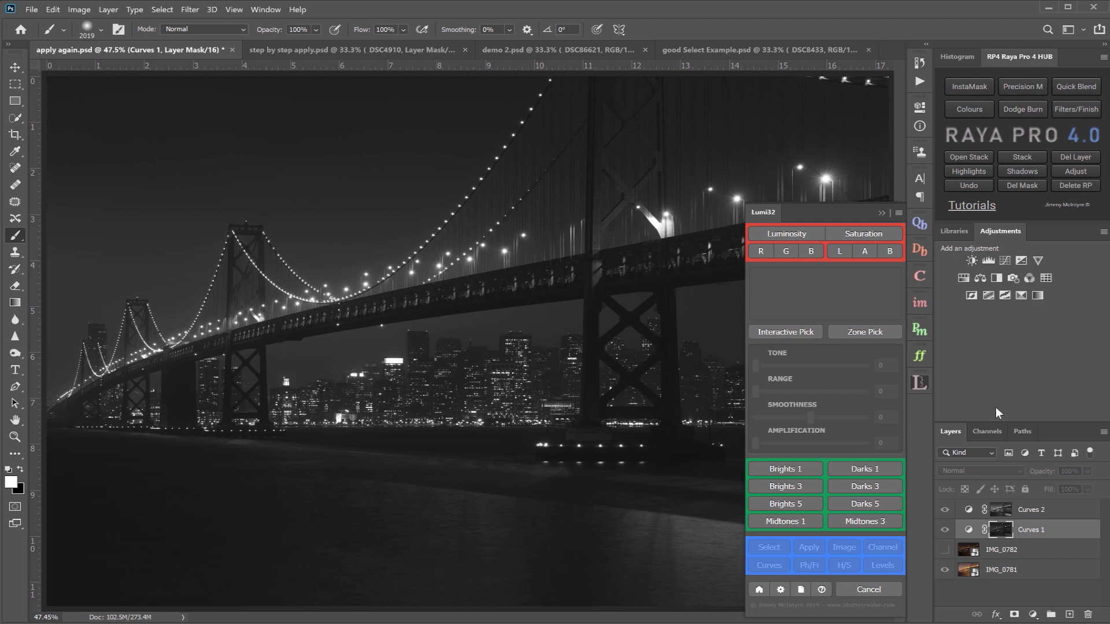
click(1073, 157)
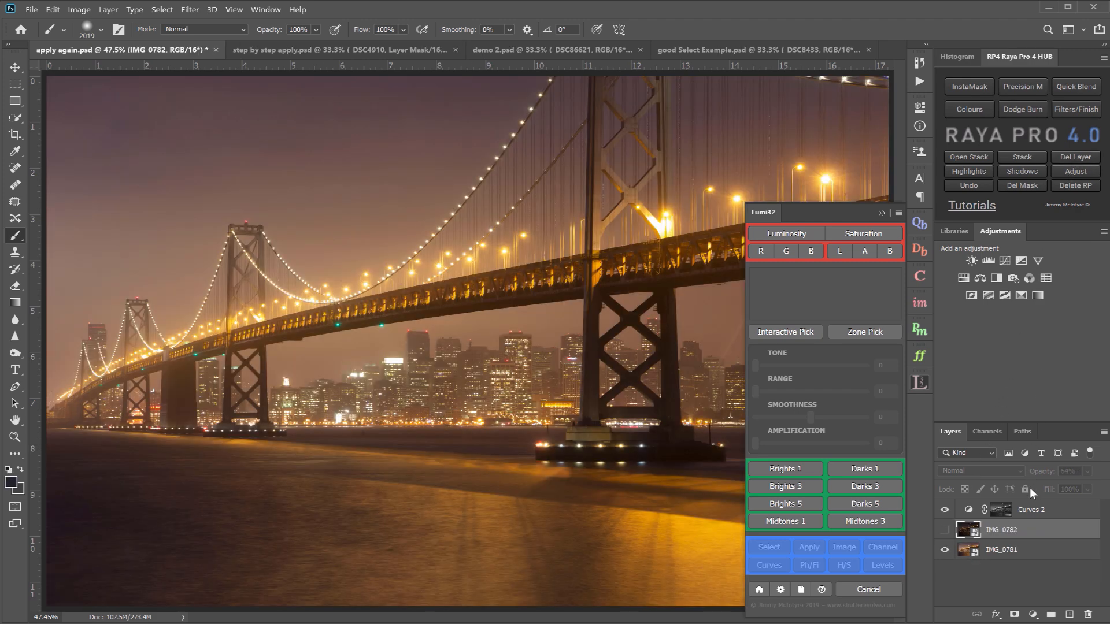
click(1081, 159)
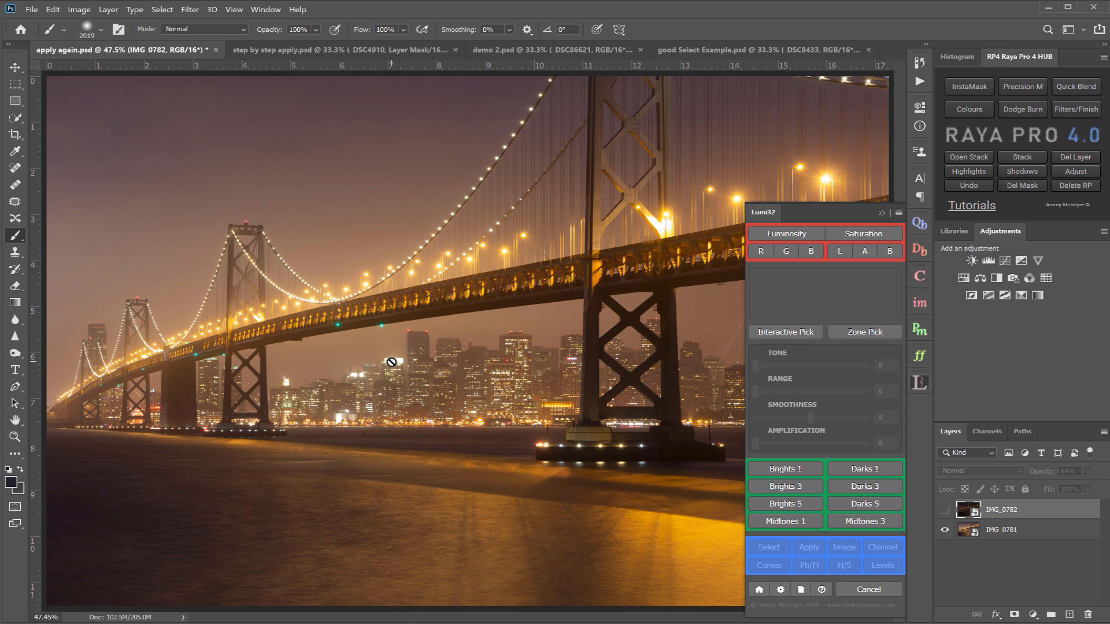
Add a black hide-all mask to the IMG_0782 layer and make the layer visible.
click(944, 509)
alt+click(1015, 615)
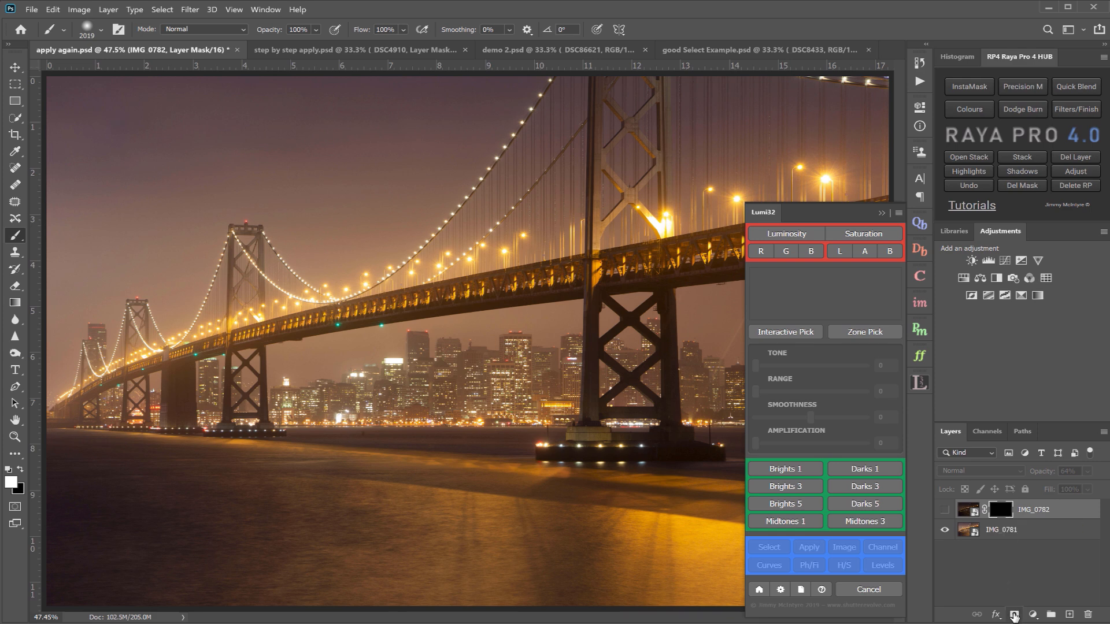
click(945, 511)
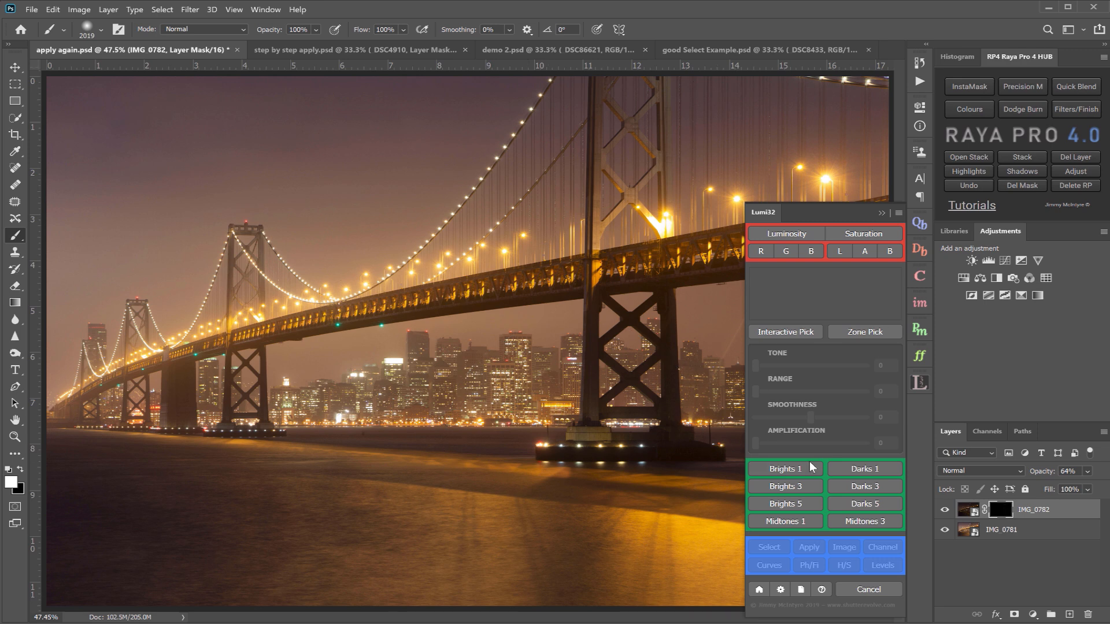
Preview the Brights 1 luminosity mask, switch to Brights 3 and apply it to the IMG_0782 layer.
click(792, 469)
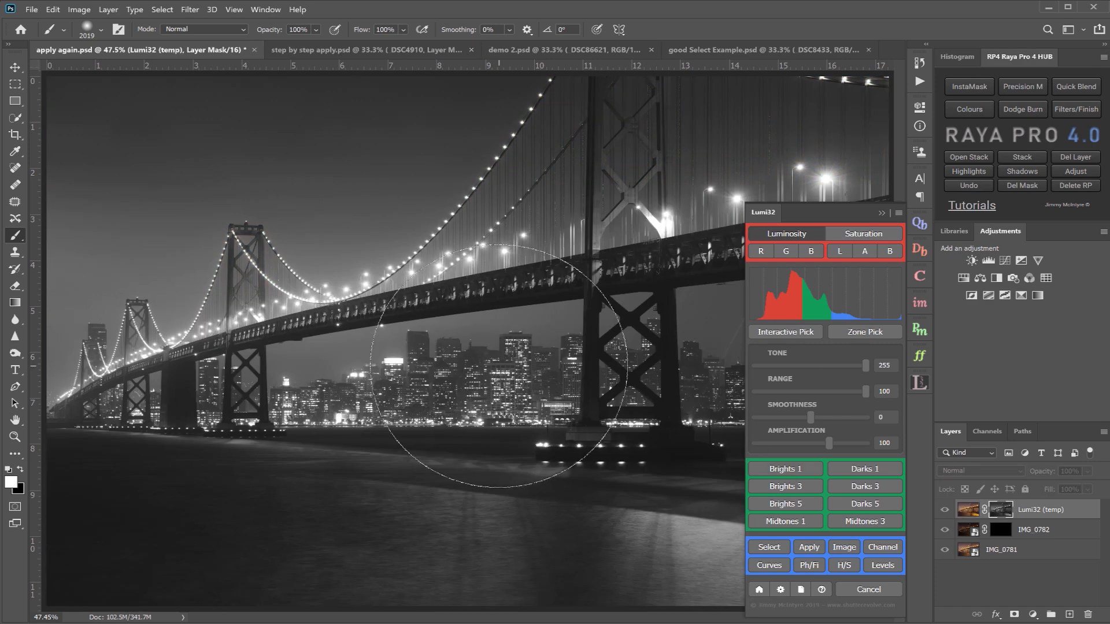
click(15, 67)
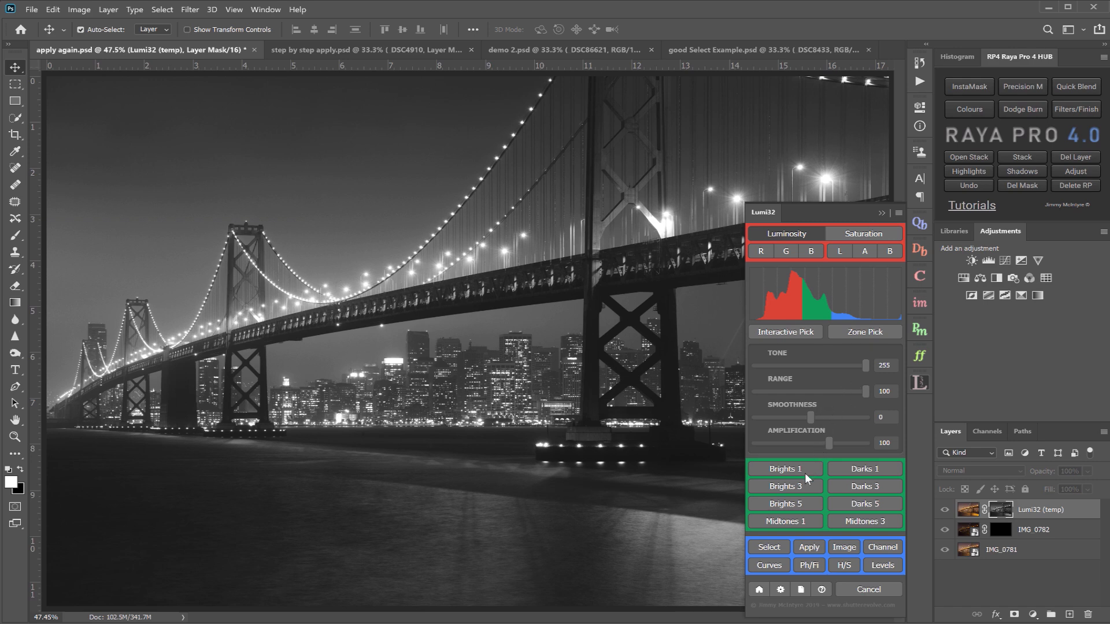
click(795, 486)
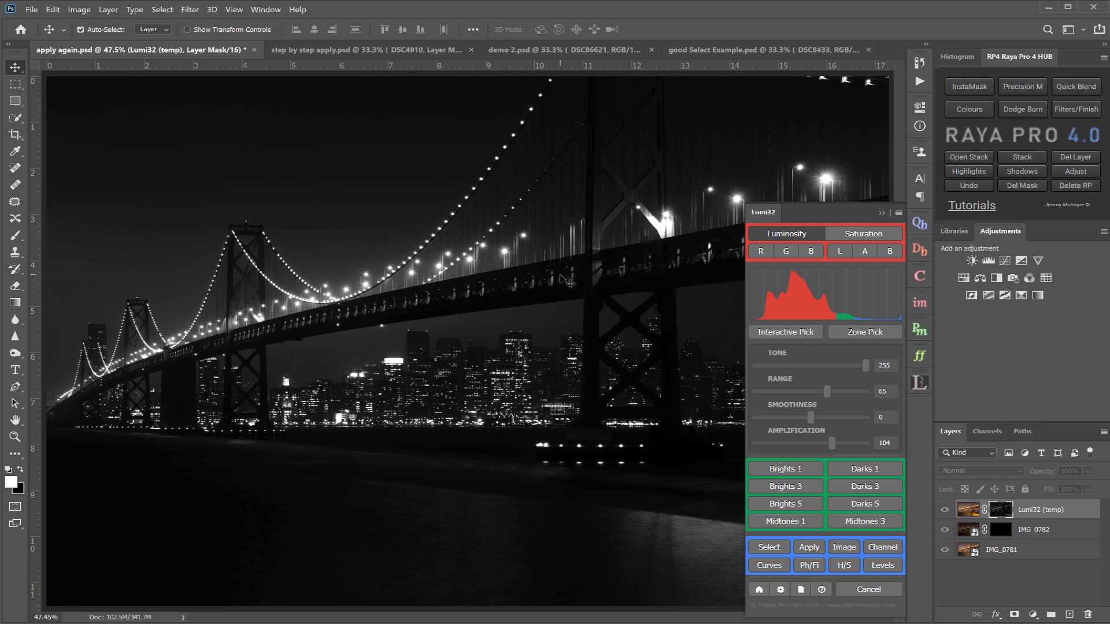
click(810, 546)
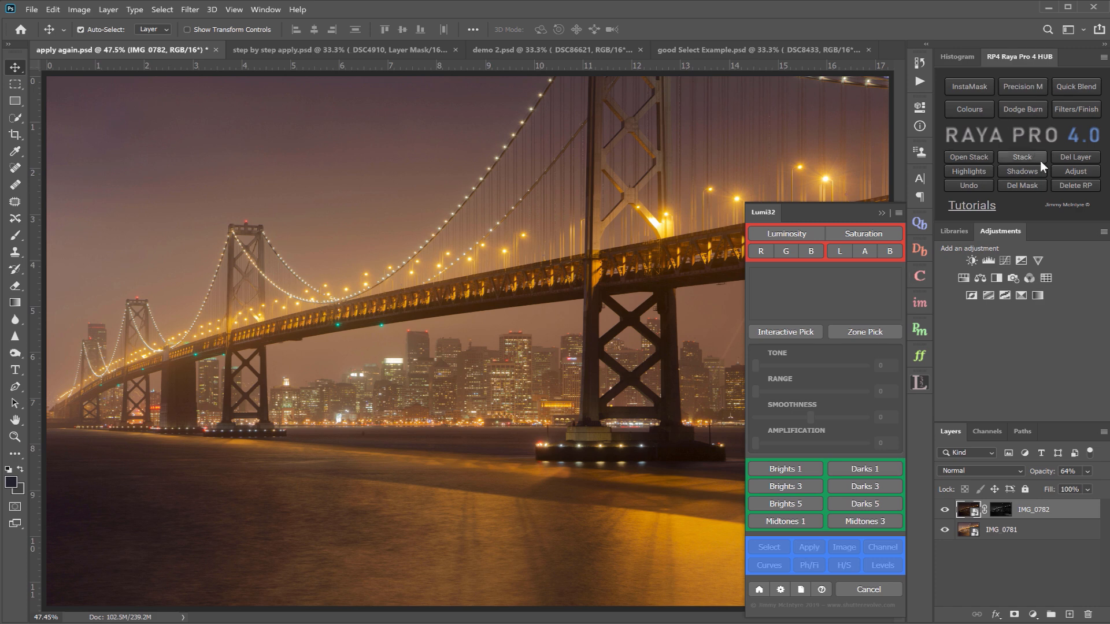
Delete the luminosity mask from IMG_0782 and give the layer a black hide-all mask instead.
click(1027, 183)
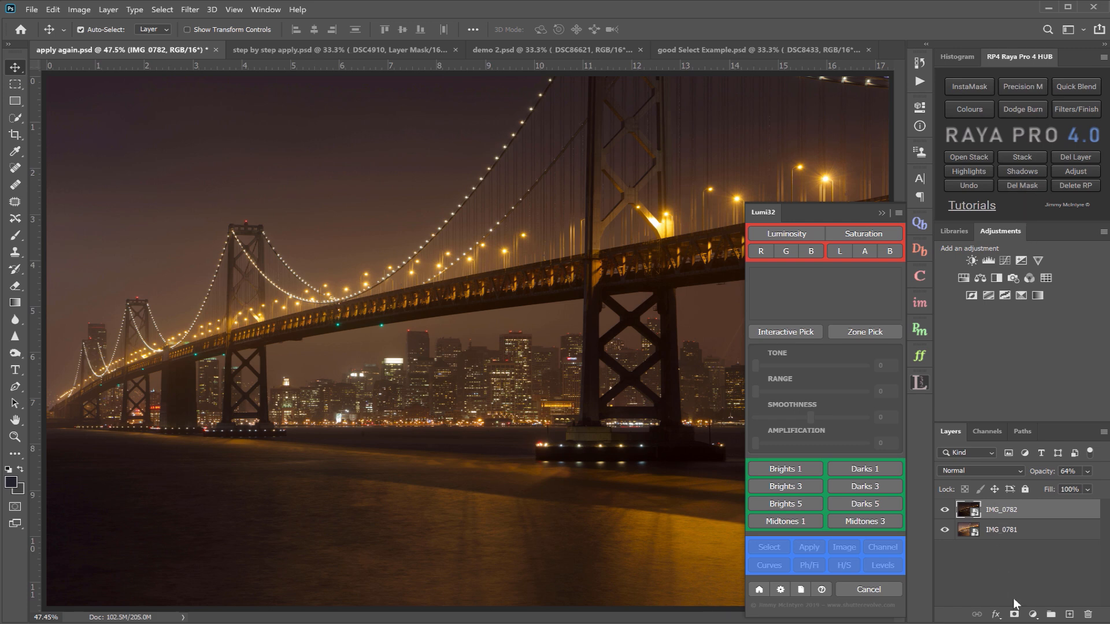
alt+click(1016, 615)
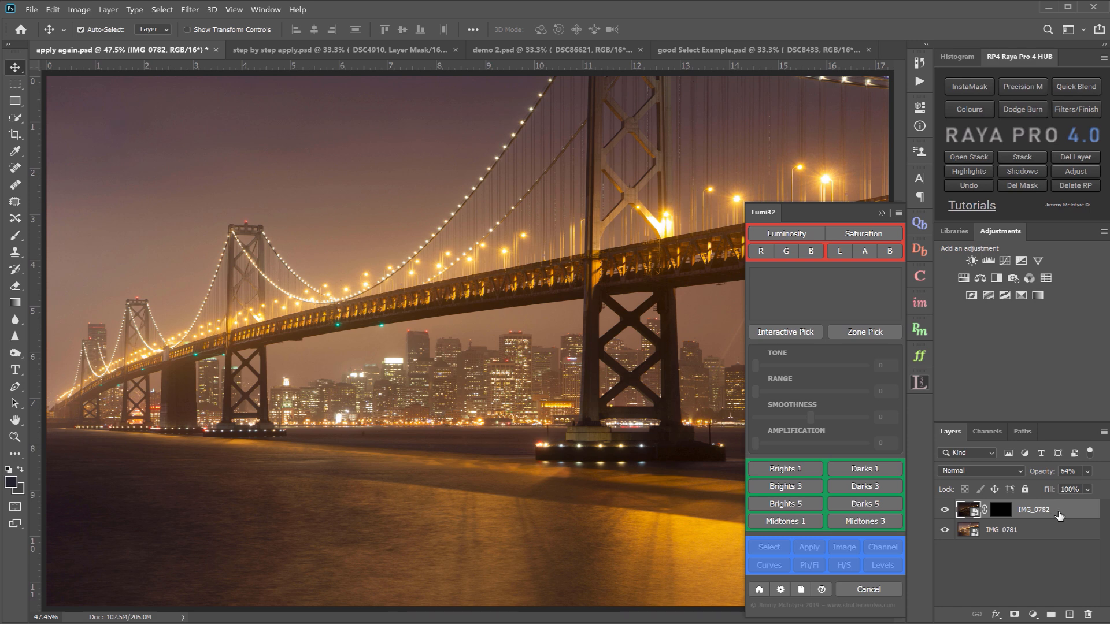
Try applying a Brights 3 luminosity mask to the lower IMG_0781 layer, and delete that mask.
click(1020, 532)
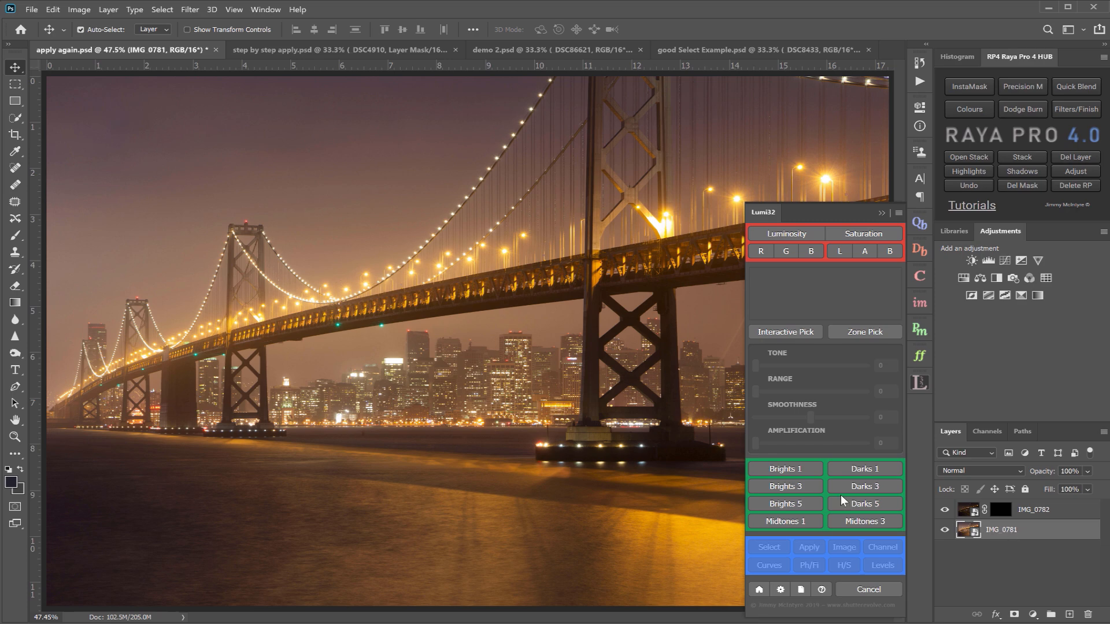
click(798, 487)
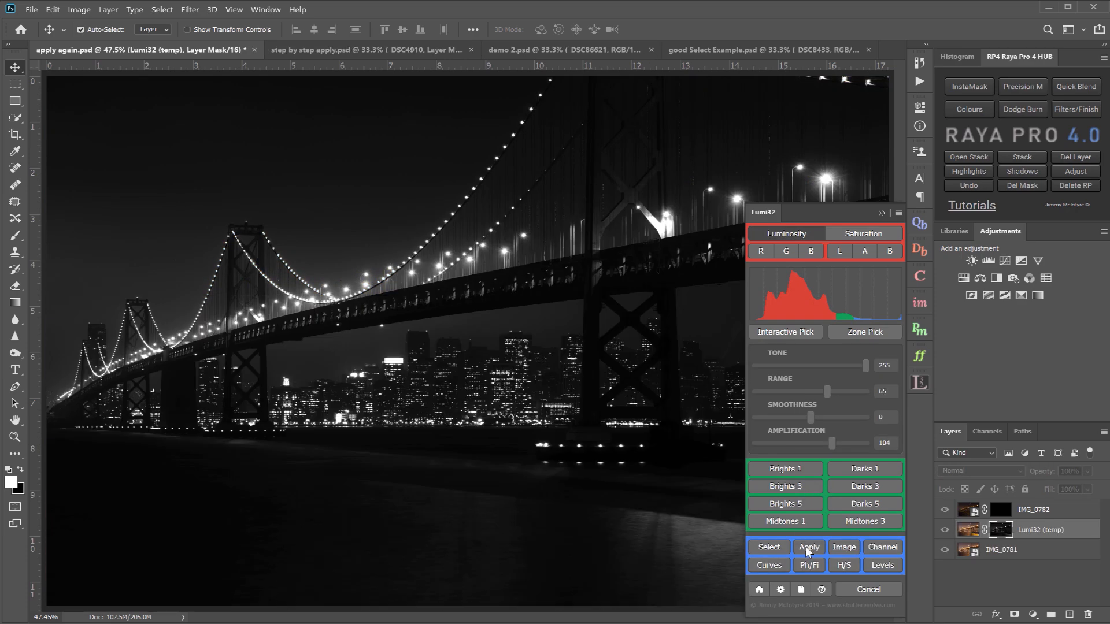
click(809, 547)
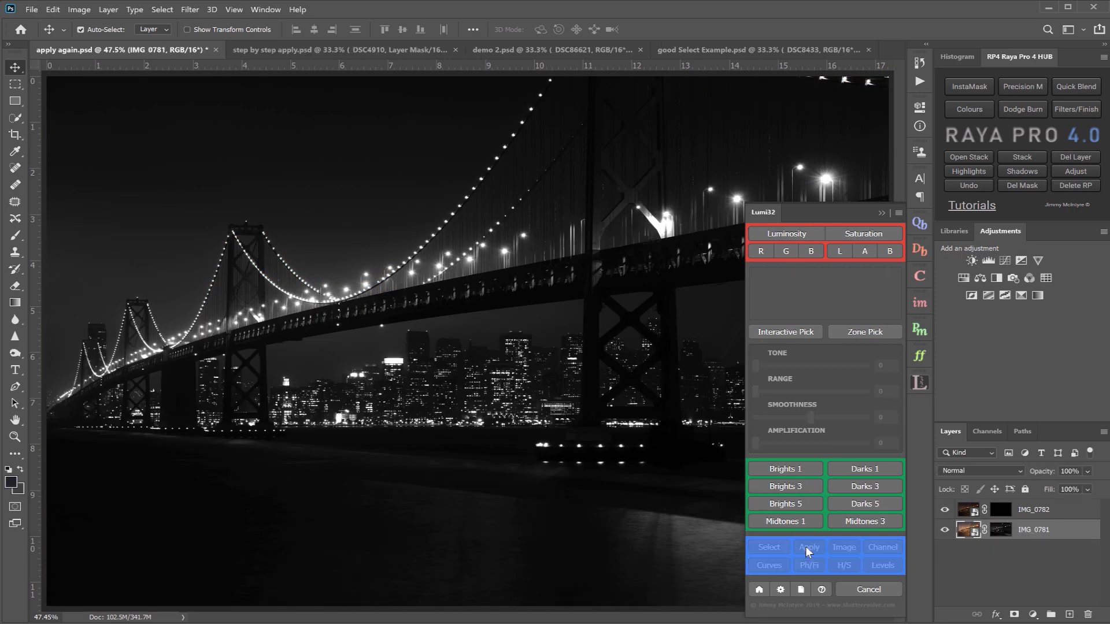
click(1004, 533)
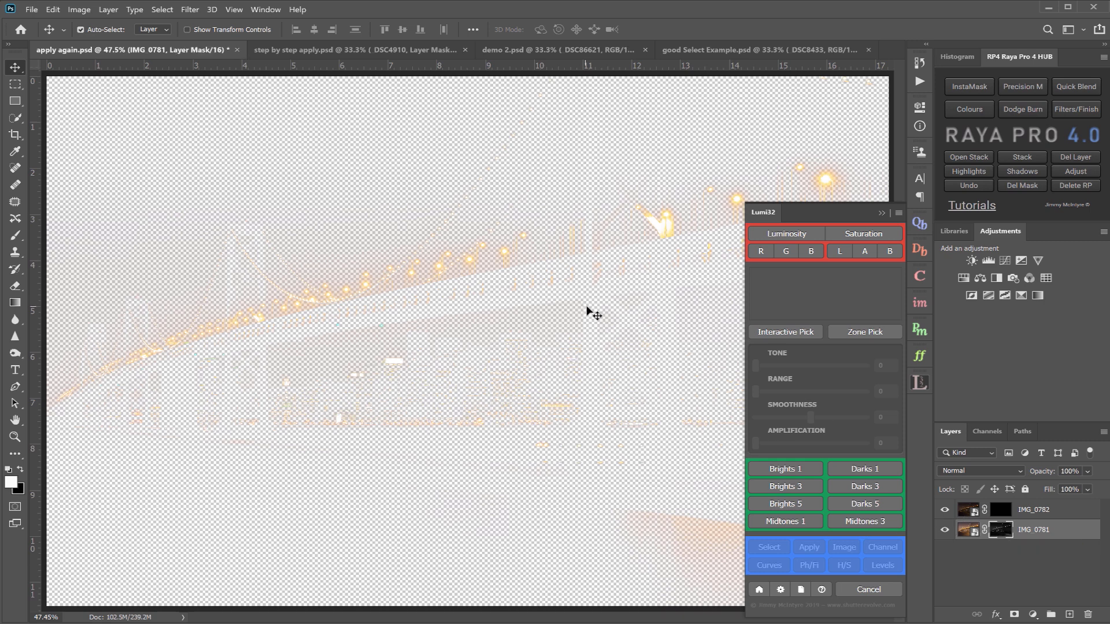
click(1020, 183)
Select the IMG_0782 layer and apply a Brights 3 luminosity mask to it.
click(1034, 511)
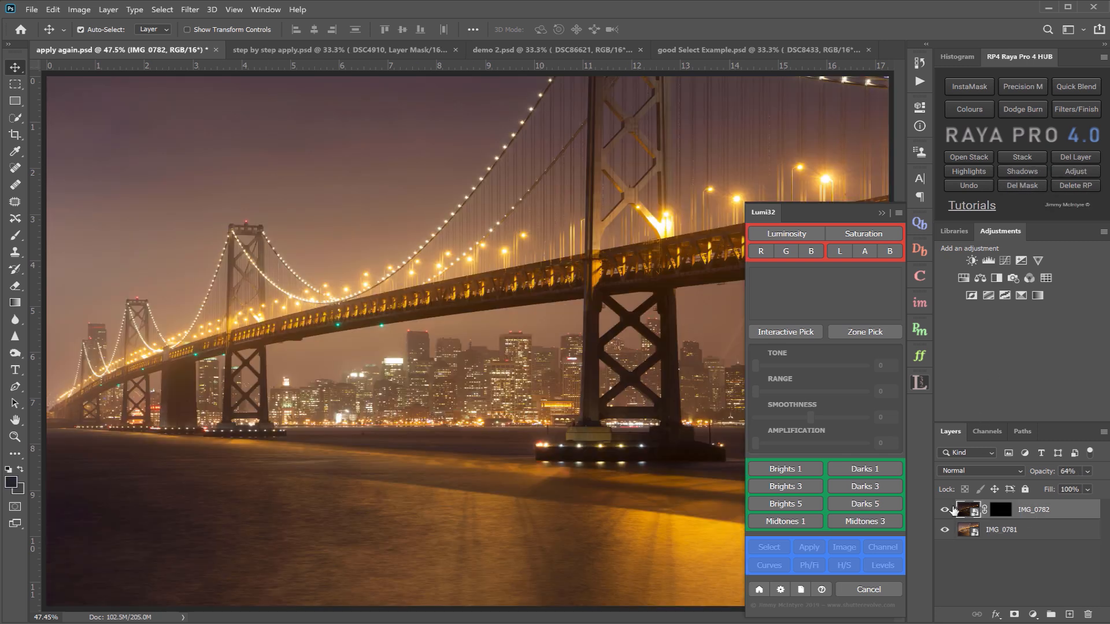
click(798, 486)
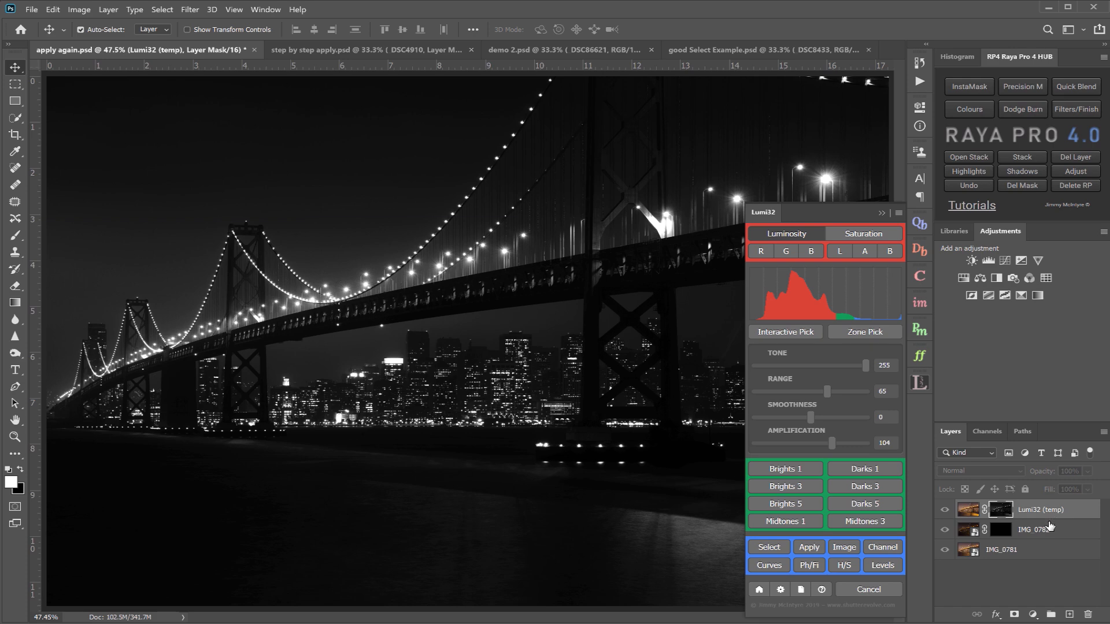
click(815, 547)
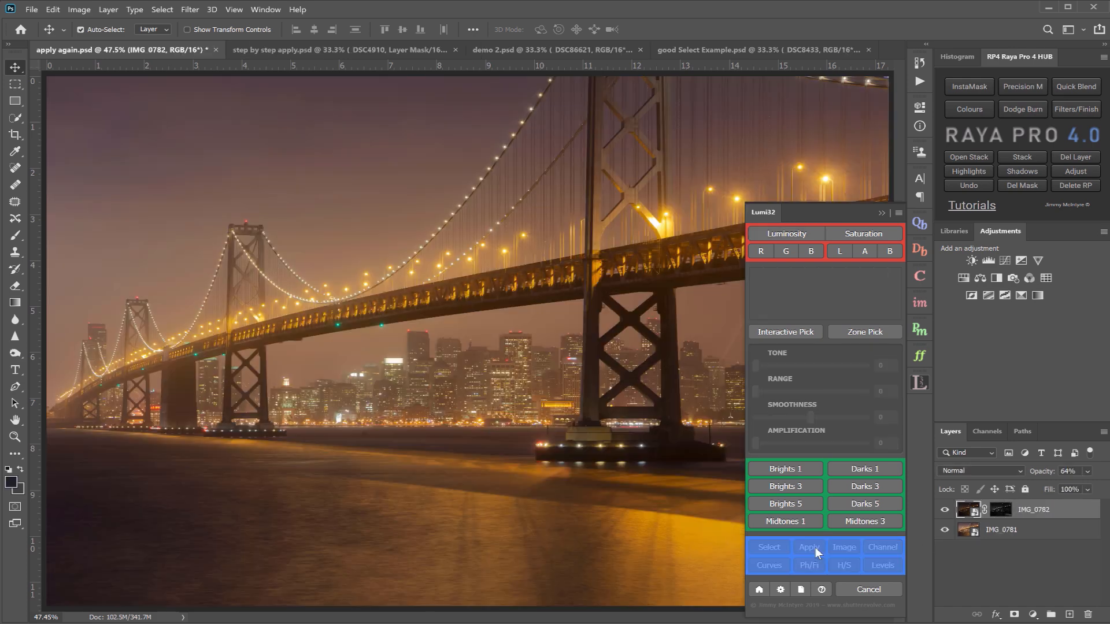
Toggle the masked IMG_0782 layer's visibility repeatedly to compare the highlights before and after blending.
click(945, 510)
click(945, 509)
click(945, 509)
click(945, 509)
click(945, 509)
click(945, 509)
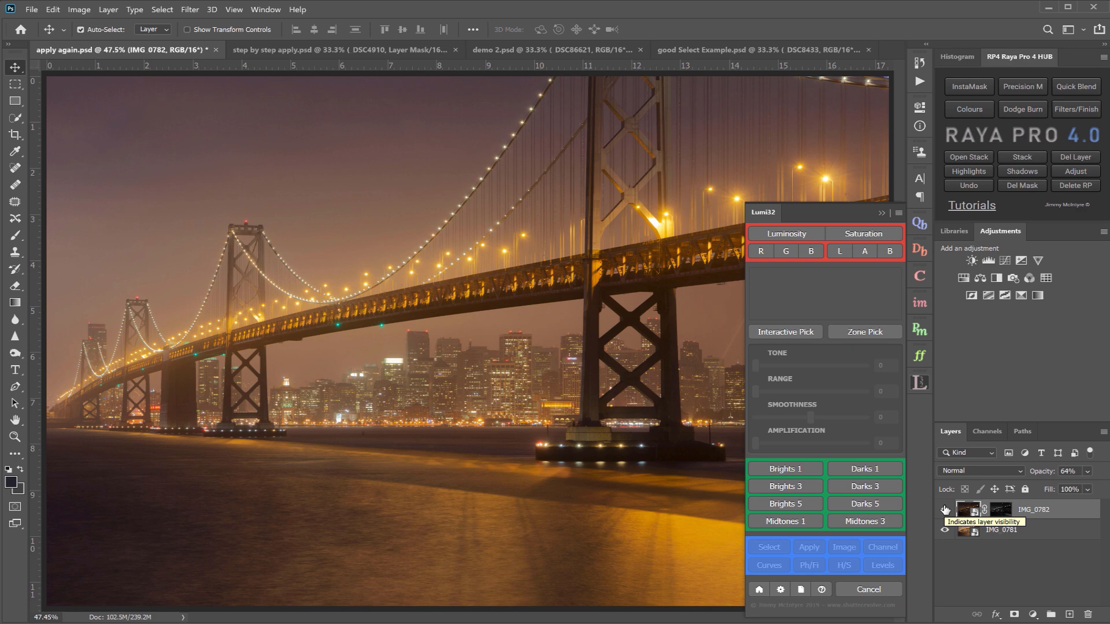
Set the IMG_0782 layer's opacity to 51% and check the blend with the layer hidden and shown.
mouse_move(1060, 474)
mouse_down()
mouse_move(1069, 476)
mouse_move(1042, 478)
mouse_move(1076, 479)
mouse_up()
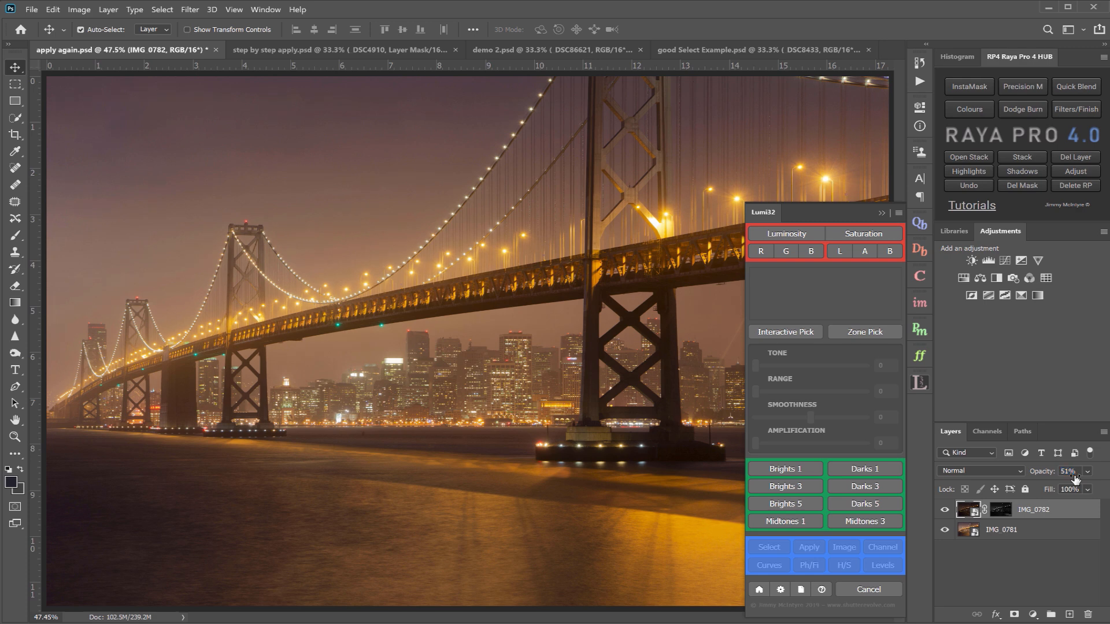
click(946, 508)
click(946, 508)
click(946, 509)
click(946, 508)
Switch to the step by step apply.psd document and delete the mask from its _DSC4910 layer.
click(317, 49)
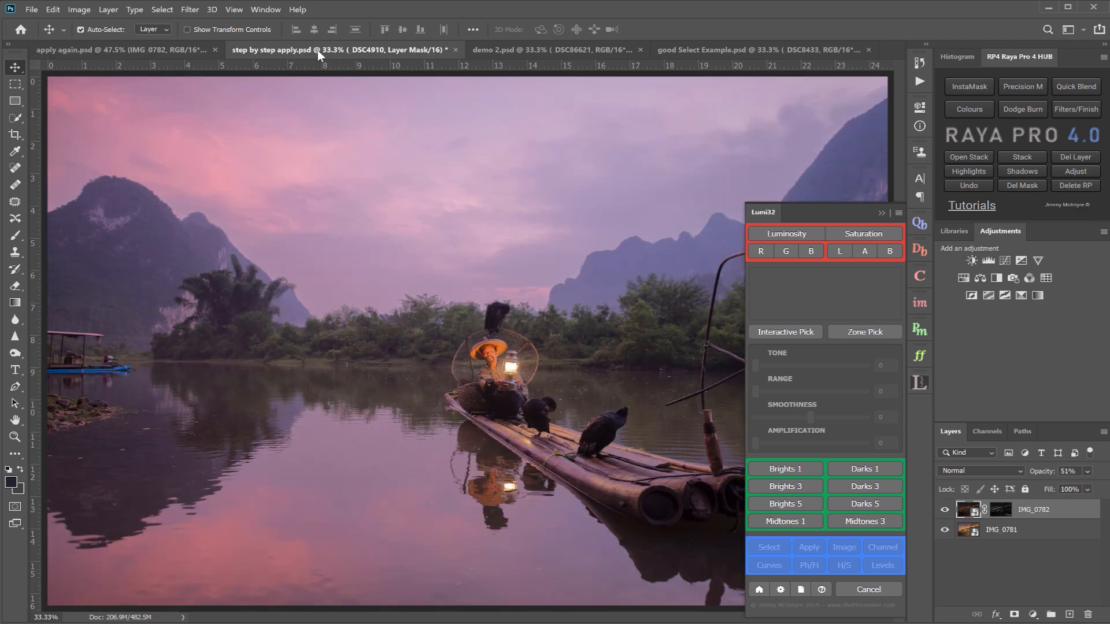
click(1017, 184)
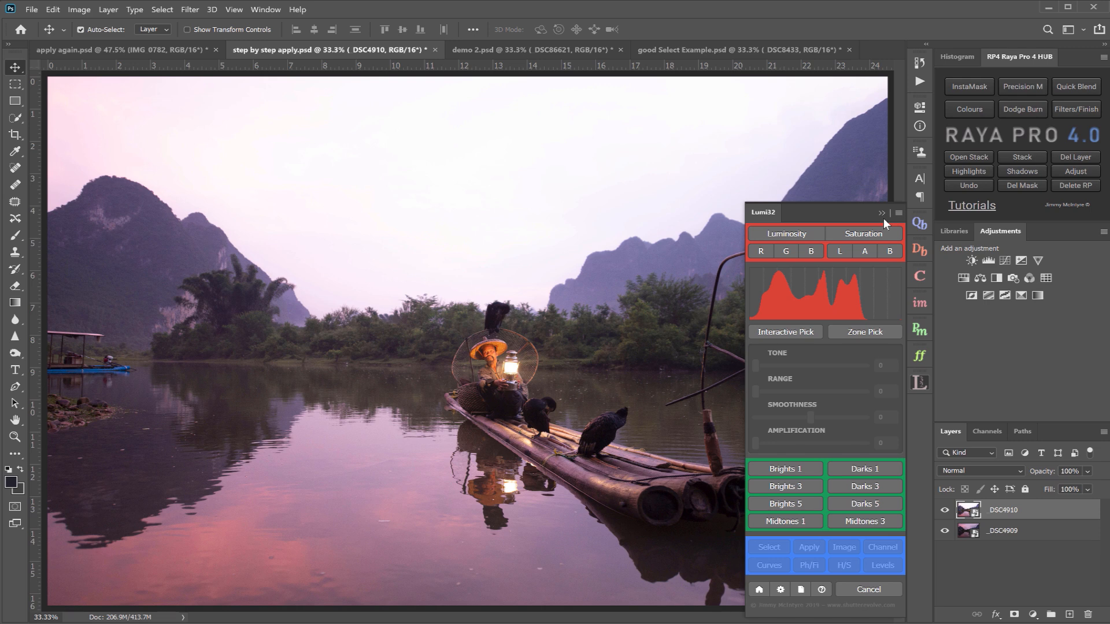
Move the brighter _DSC4910 layer below _DSC4909 and toggle the upper layer to compare both exposures.
drag(1035, 518, 1033, 534)
click(944, 510)
click(944, 511)
Select the upper _DSC4909 layer and add a black hide-all mask to it.
click(1011, 511)
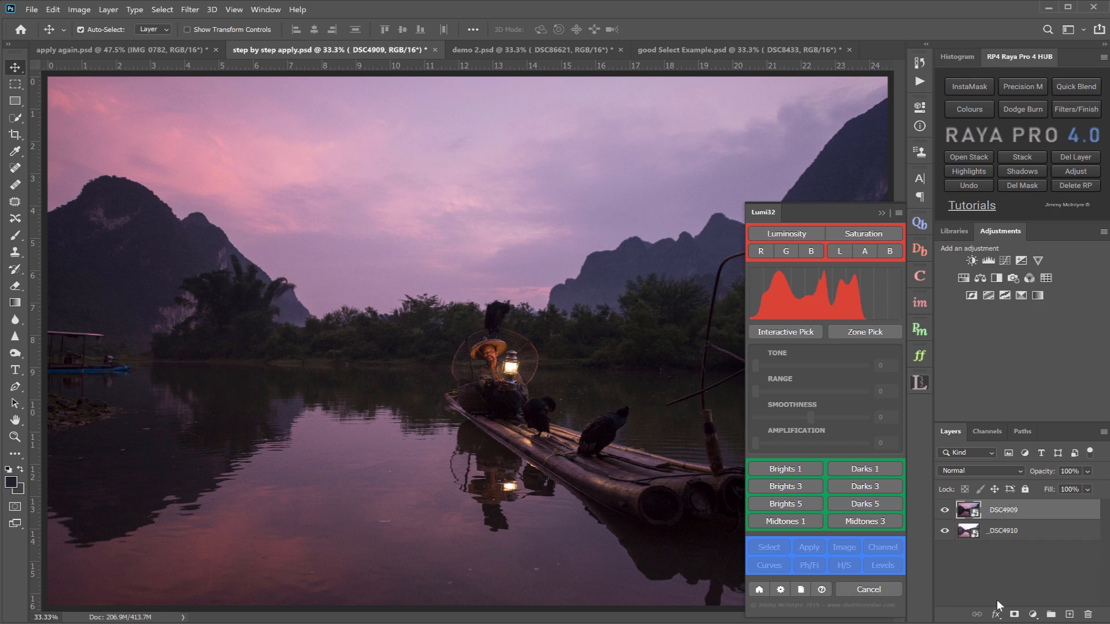
click(1015, 616)
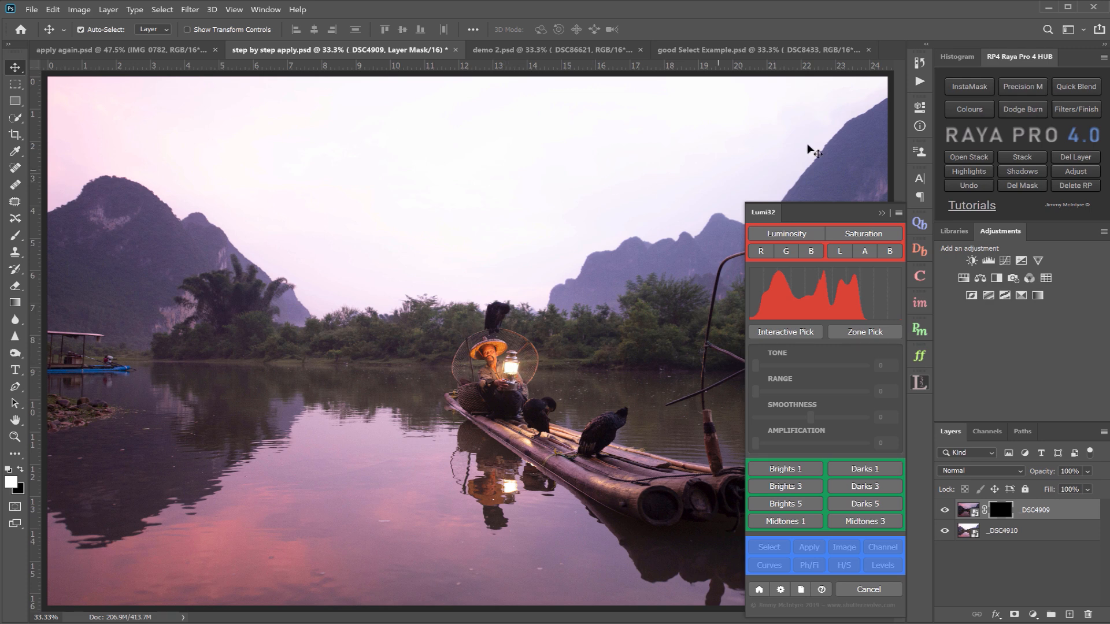
Generate a Brights 1 luminosity mask in Lumi32, set its range to 75, and load it as a selection.
click(762, 467)
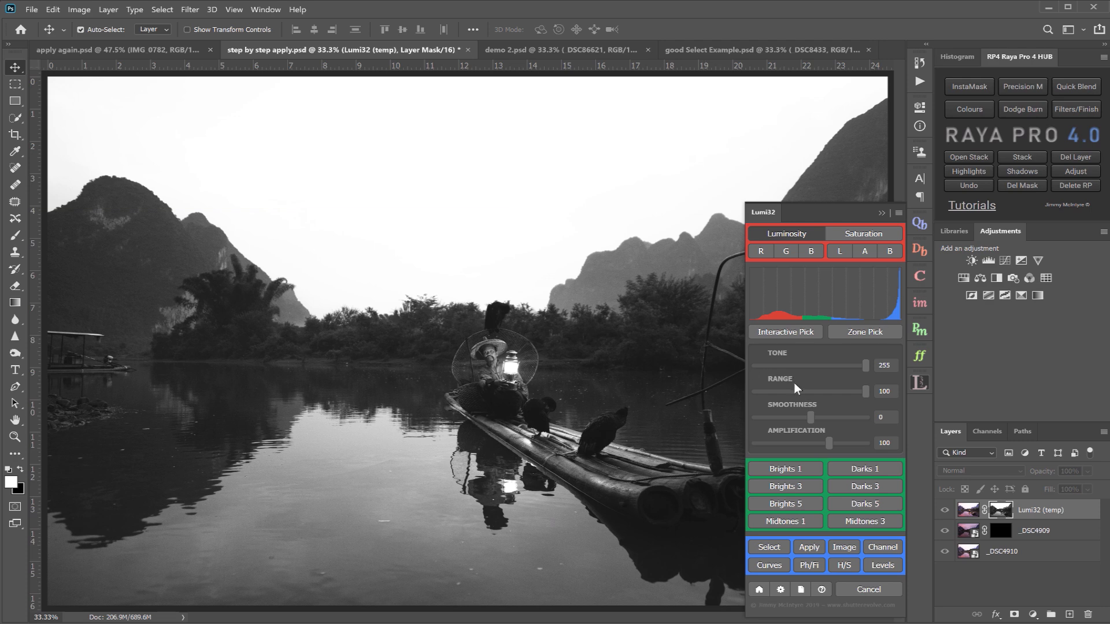
click(841, 391)
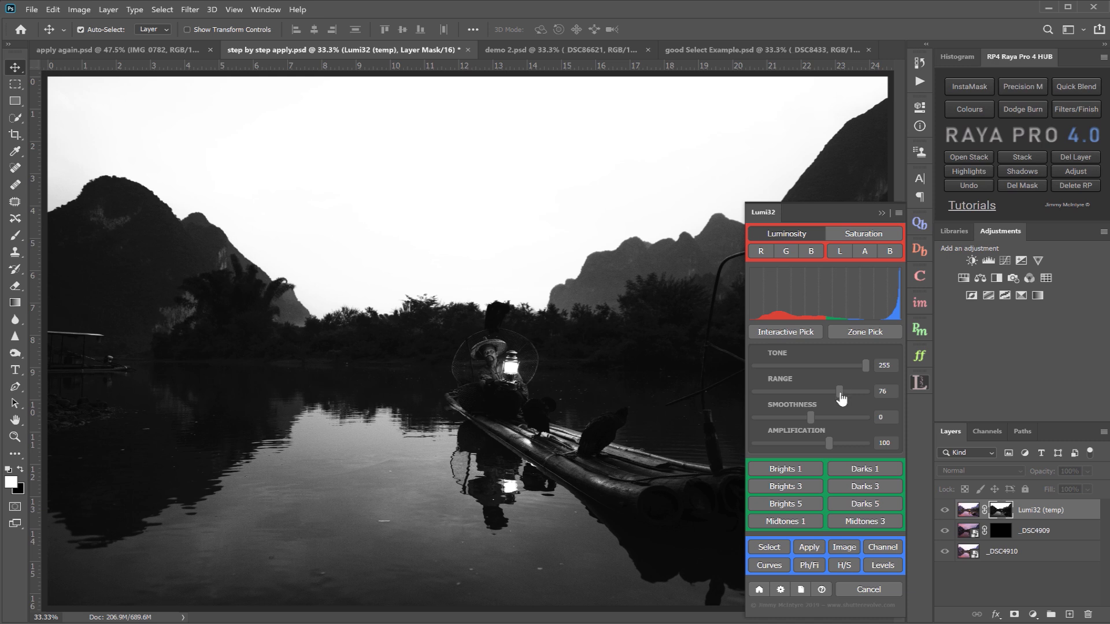
drag(840, 392, 829, 393)
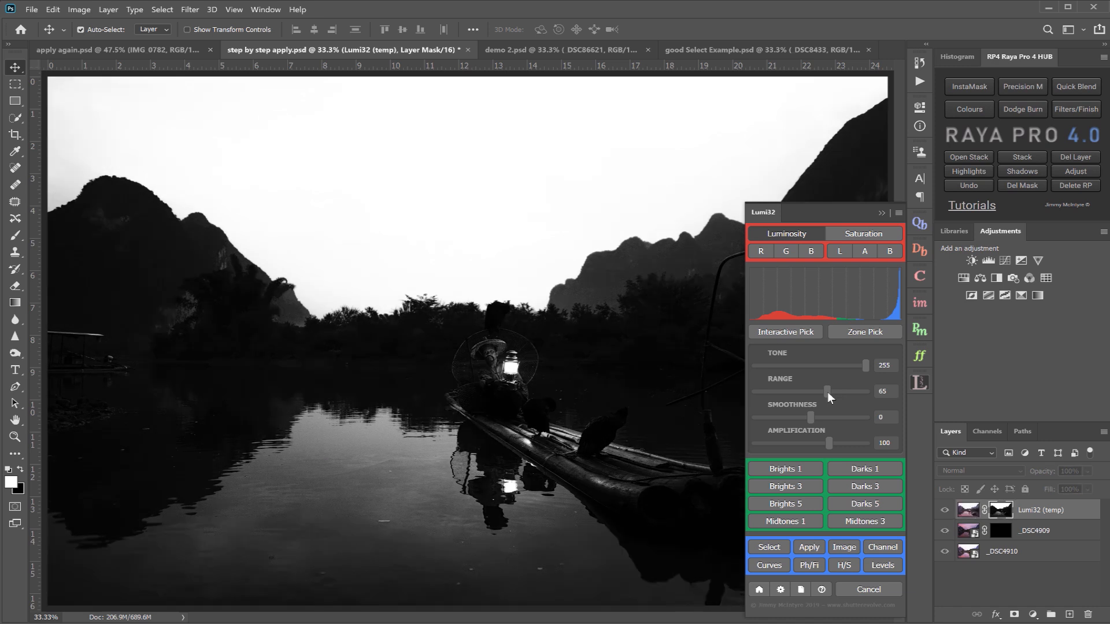
drag(811, 391, 785, 390)
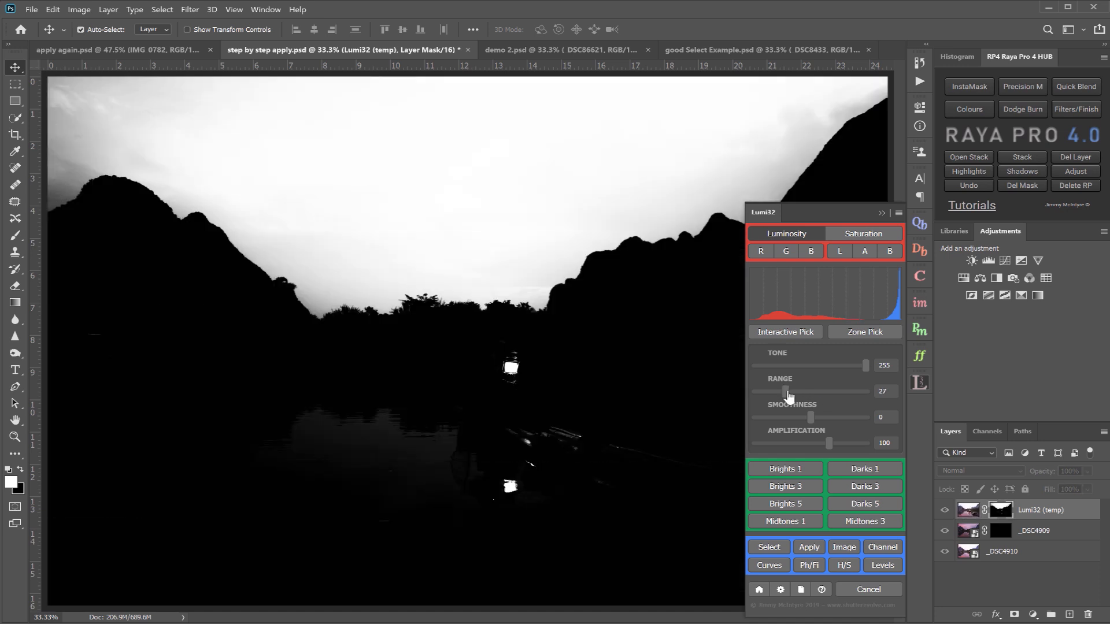
click(839, 391)
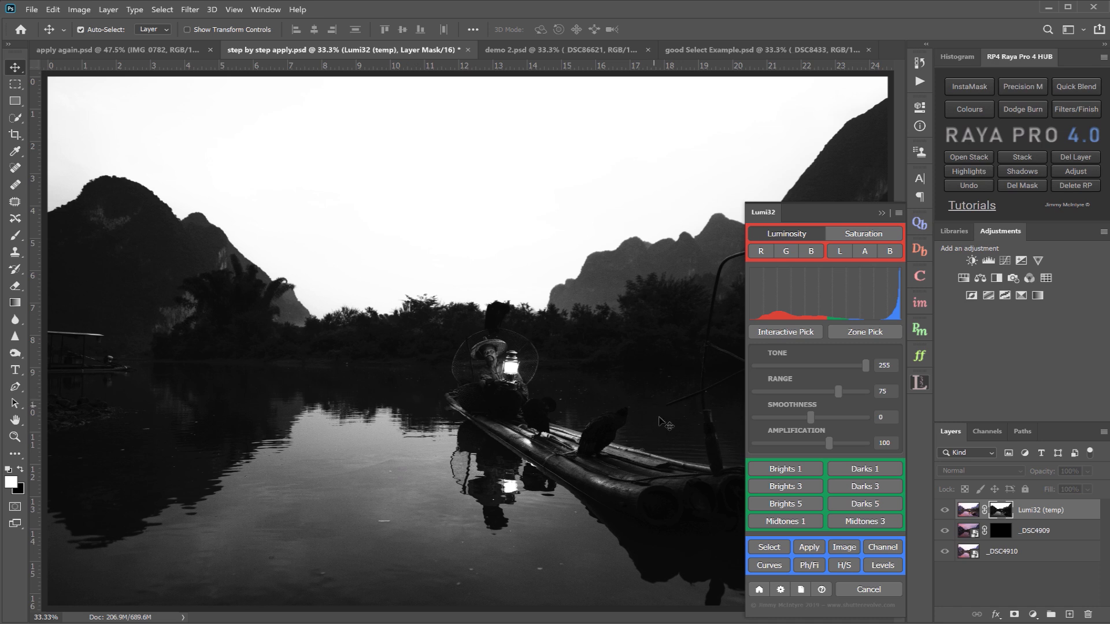
click(773, 548)
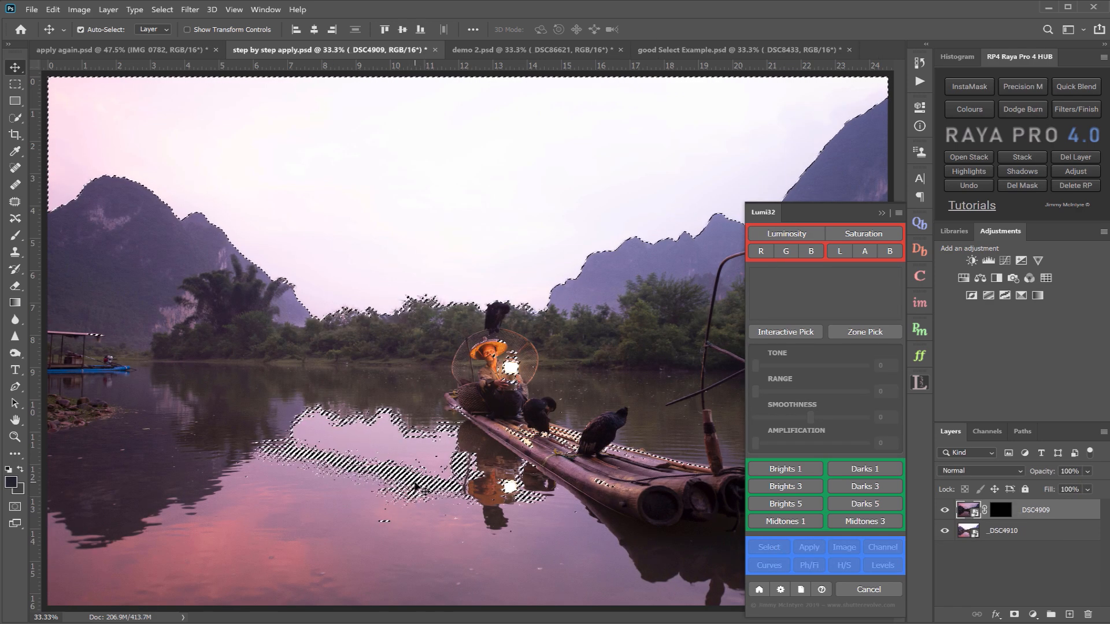
Hide the selection outline, paint white over the sky and lantern on the _DSC4909 layer mask, and toggle the layer to compare.
key(ctrl+d)
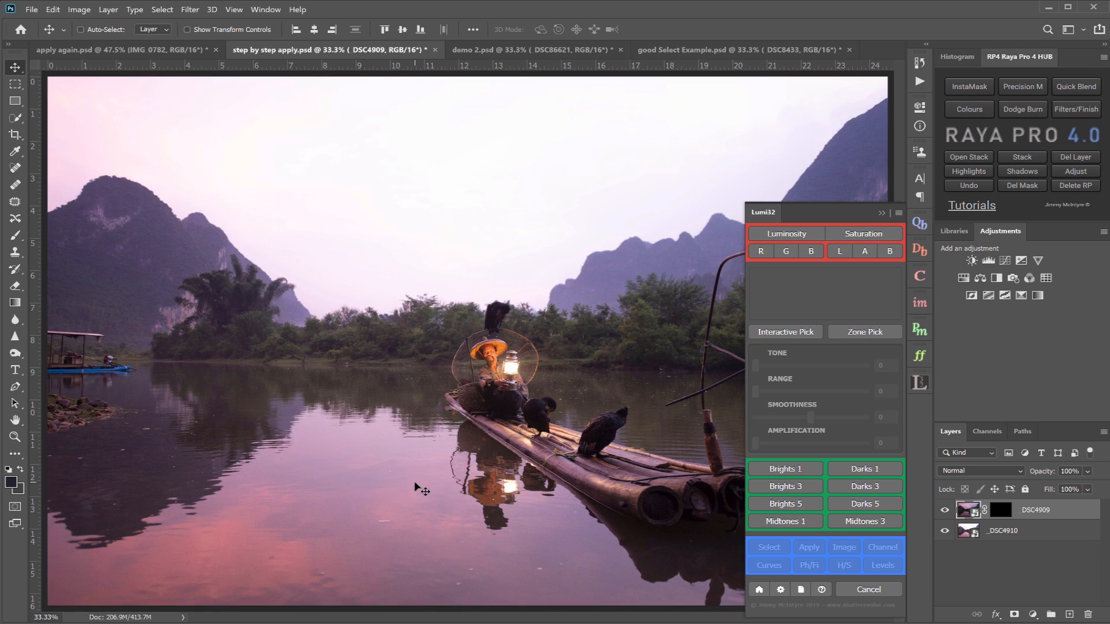
click(1002, 511)
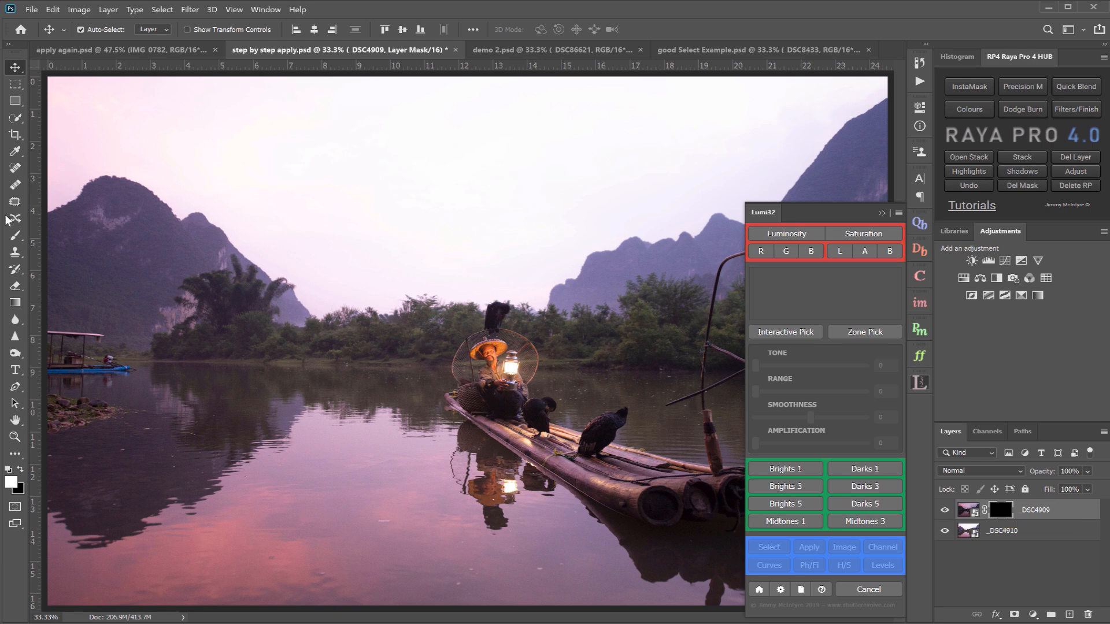
click(15, 237)
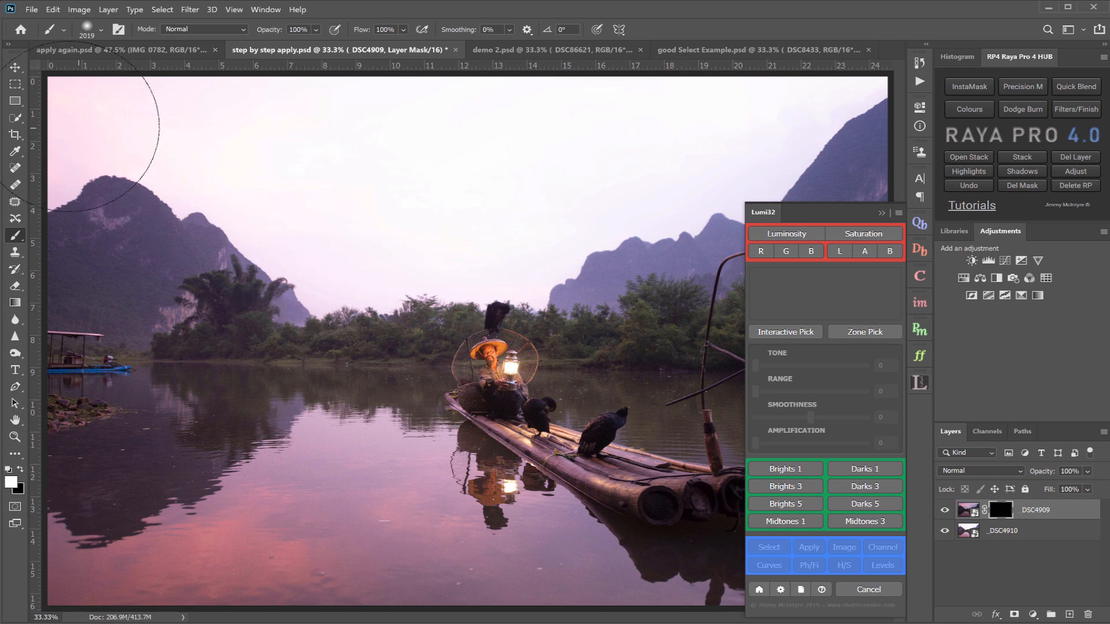
mouse_move(72, 124)
mouse_down()
mouse_move(577, 118)
mouse_move(867, 99)
mouse_move(798, 181)
mouse_move(665, 186)
mouse_move(491, 248)
mouse_move(347, 256)
mouse_move(75, 144)
mouse_move(86, 153)
mouse_up()
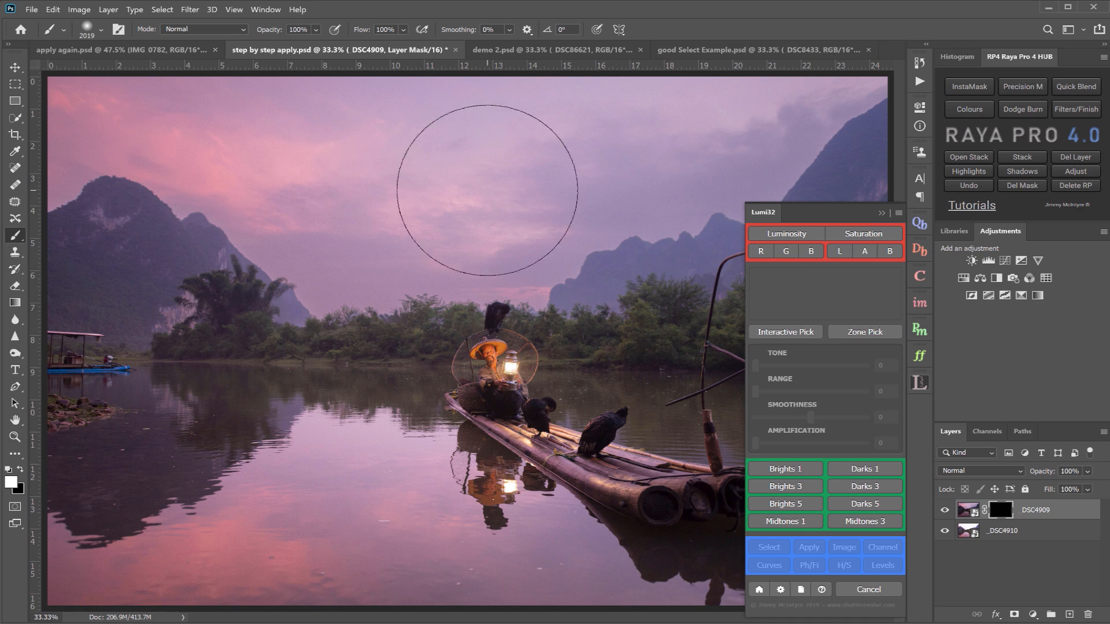
mouse_move(509, 359)
mouse_down()
mouse_move(486, 354)
mouse_move(521, 404)
mouse_move(512, 373)
mouse_move(520, 389)
mouse_move(505, 425)
mouse_up()
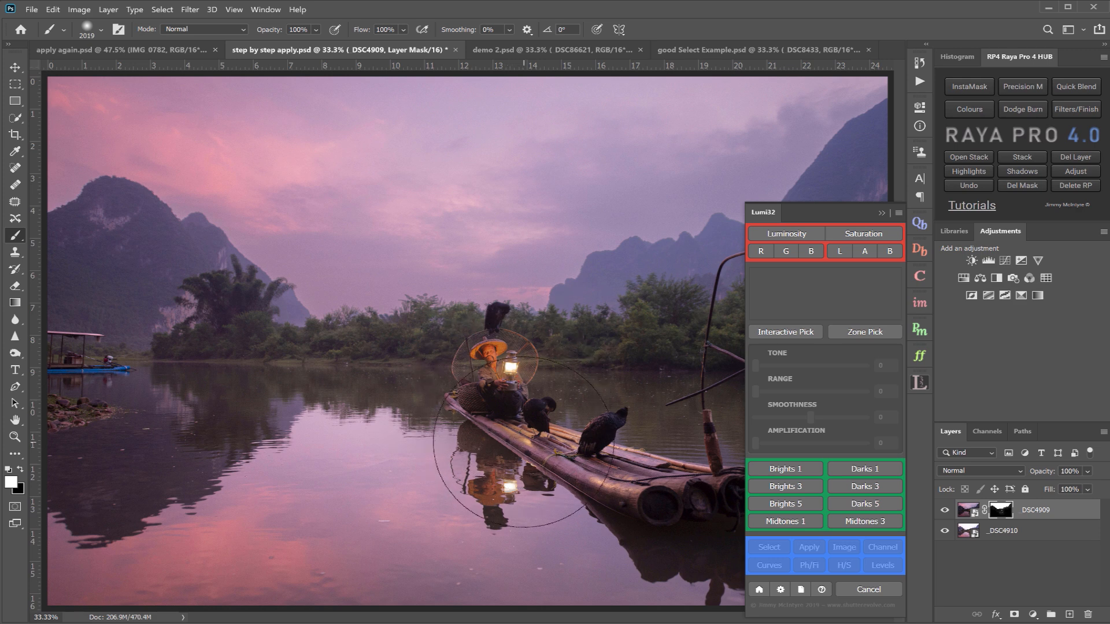
click(945, 511)
click(944, 511)
click(945, 511)
click(945, 511)
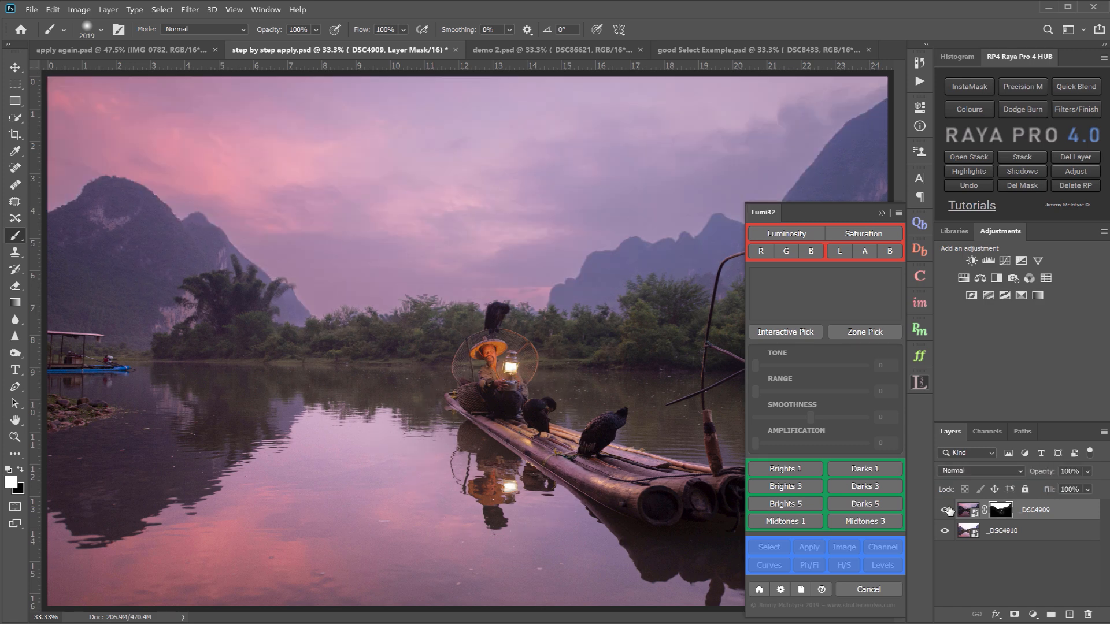
Delete the mask from the _DSC4909 layer, move that layer below _DSC4910, and select _DSC4910.
click(1022, 186)
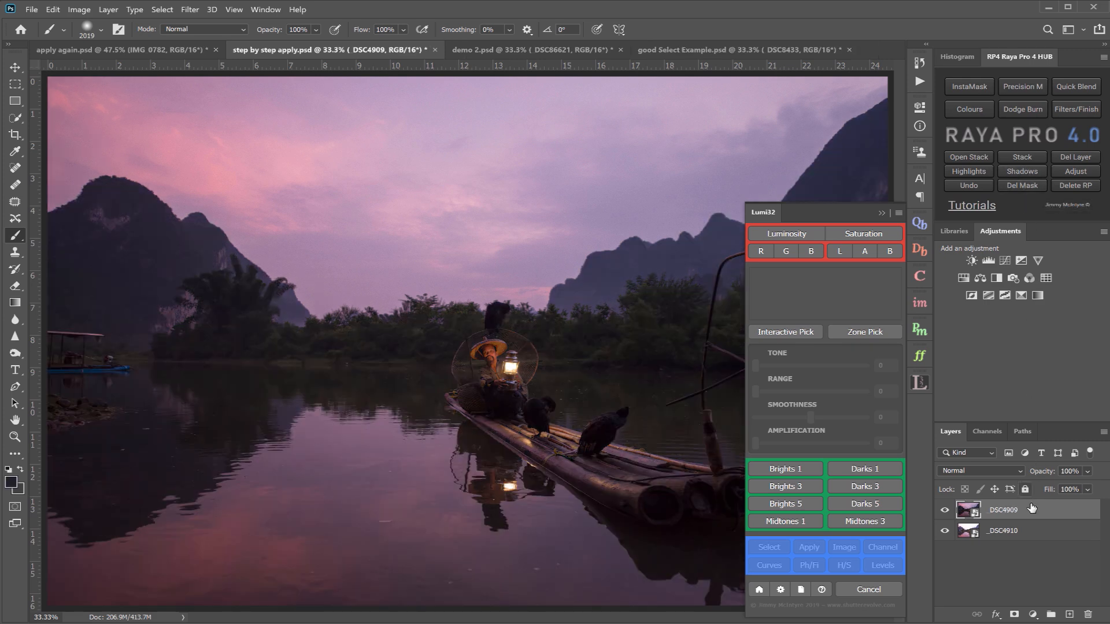
drag(1032, 509, 1029, 538)
click(1029, 511)
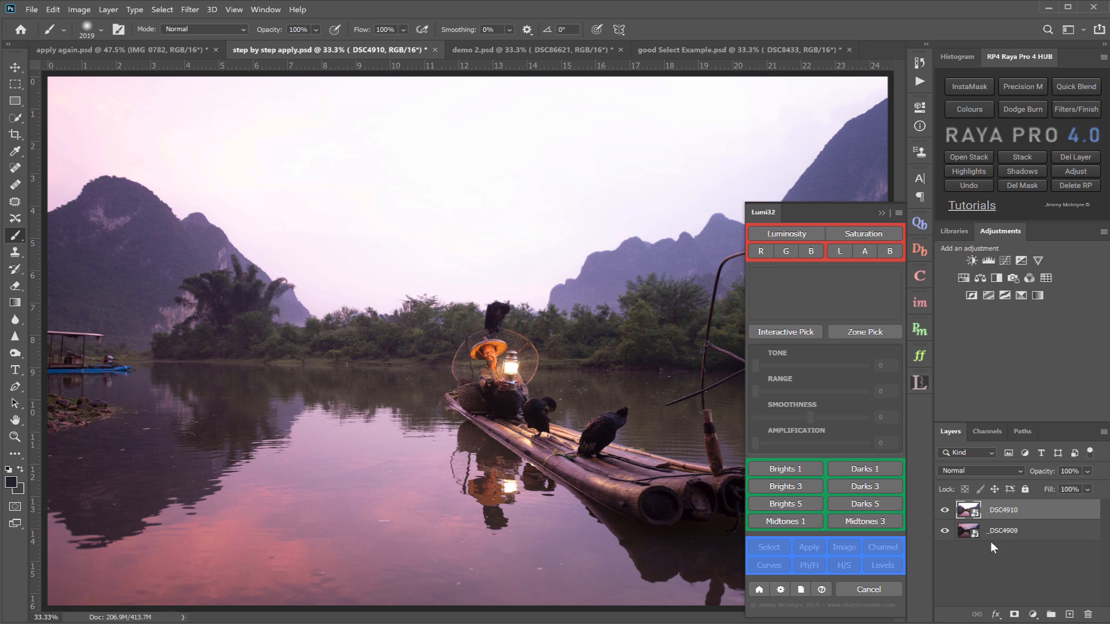
Generate a Darks 1 luminosity mask with smoothness 43 and amplification 138.
click(870, 470)
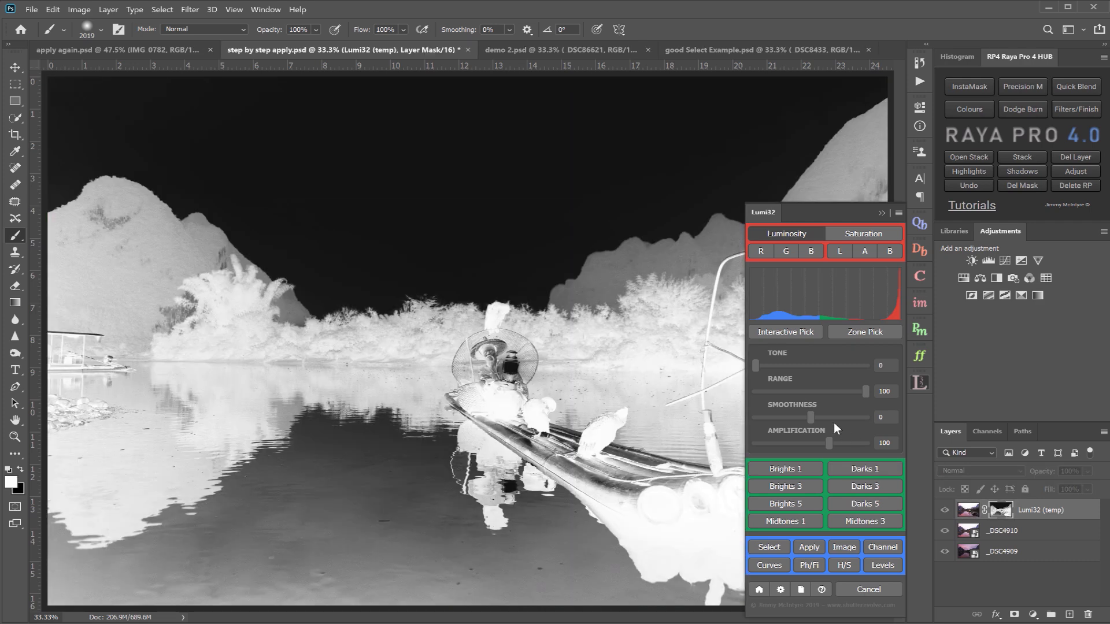
click(817, 418)
drag(832, 418, 835, 418)
drag(837, 442, 858, 442)
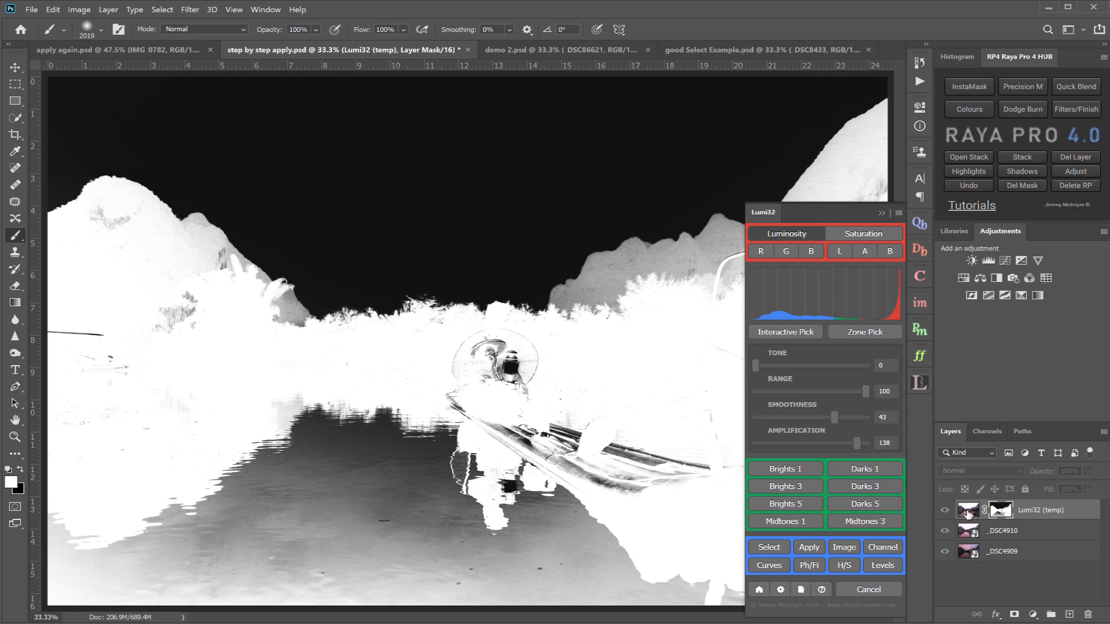
Add a black hide-all mask to the _DSC4910 layer and load the Lumi32 temporary mask as a selection.
click(1013, 535)
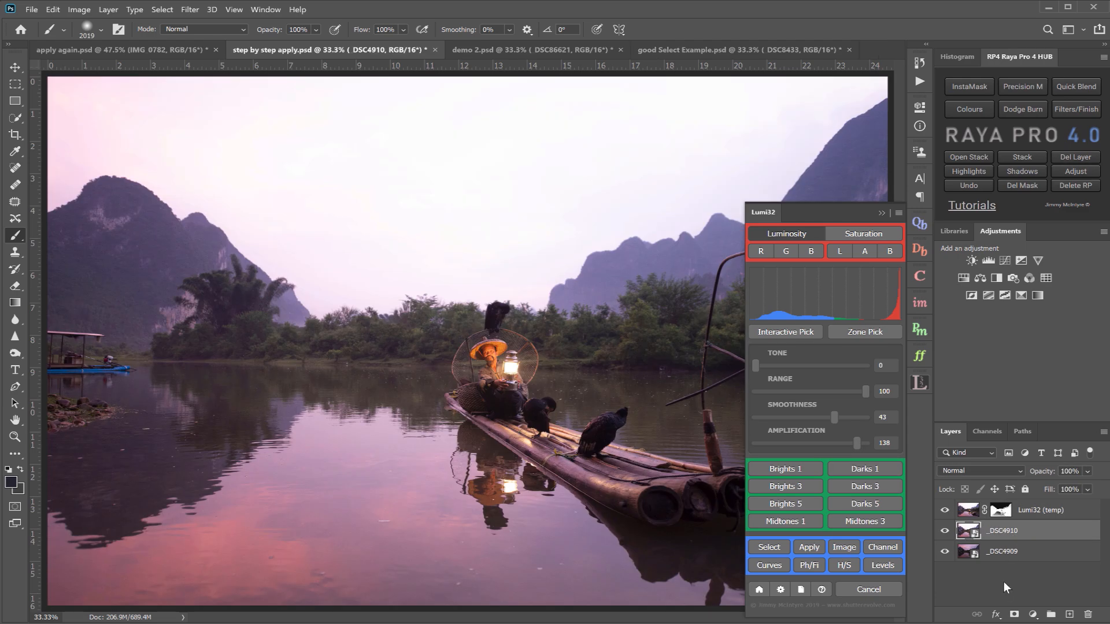
alt+click(1014, 615)
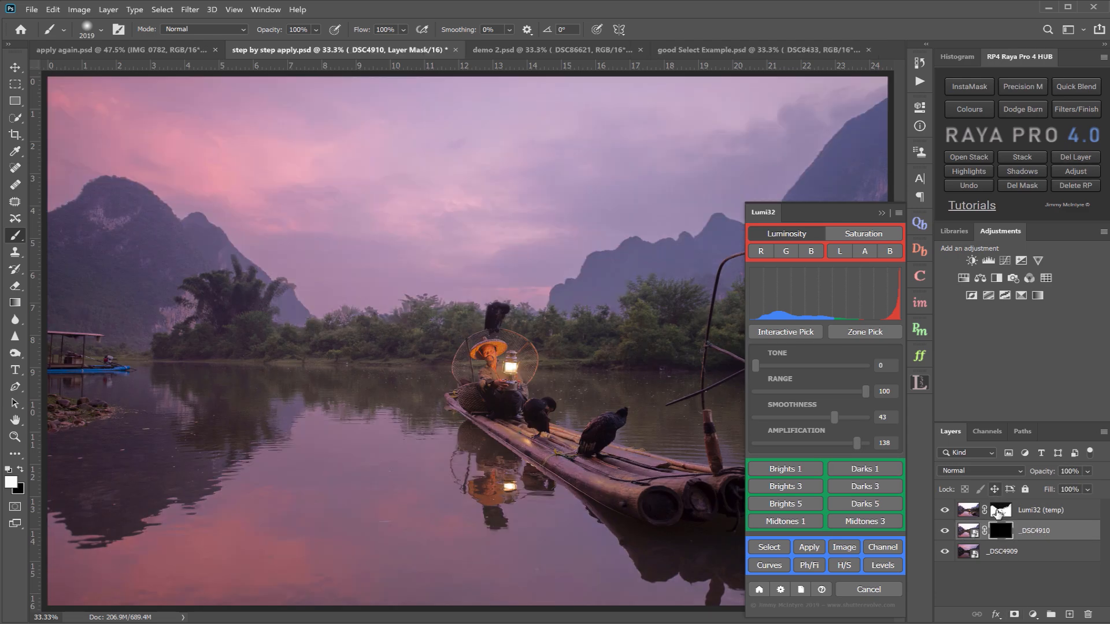
click(996, 512)
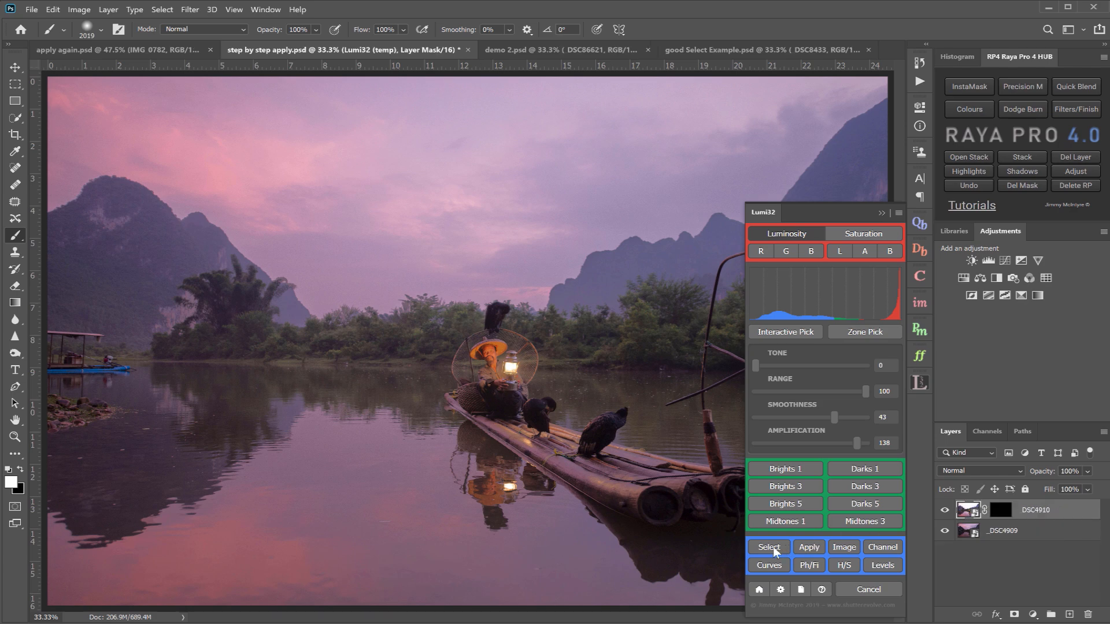
click(774, 548)
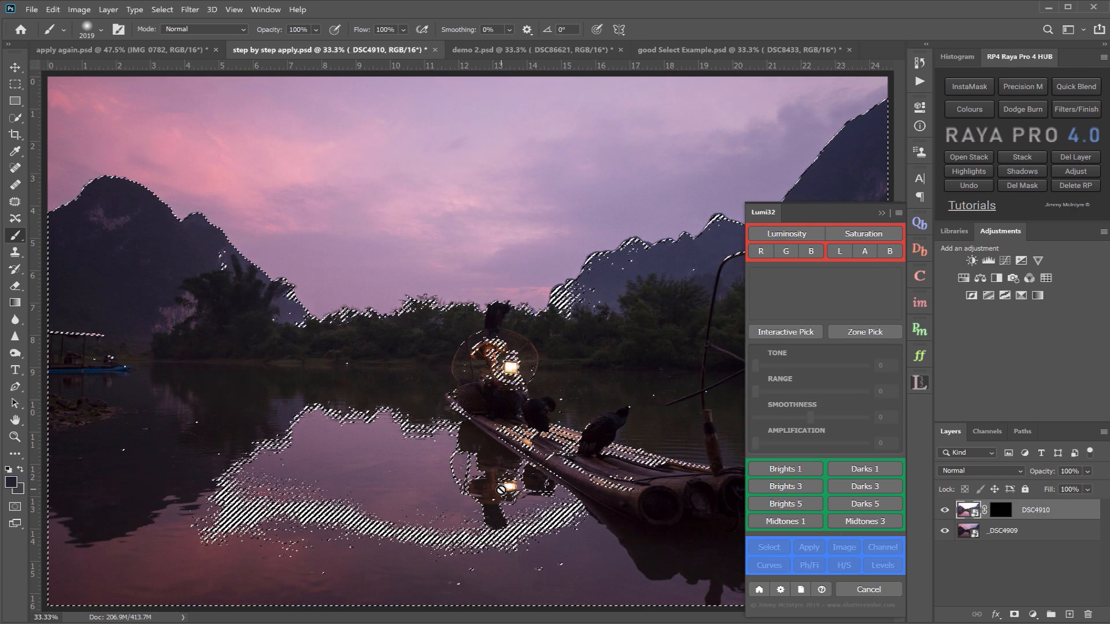
Hide the selection outline and paint white on the _DSC4910 mask over the mountains, trees, raft and water.
key(ctrl+h)
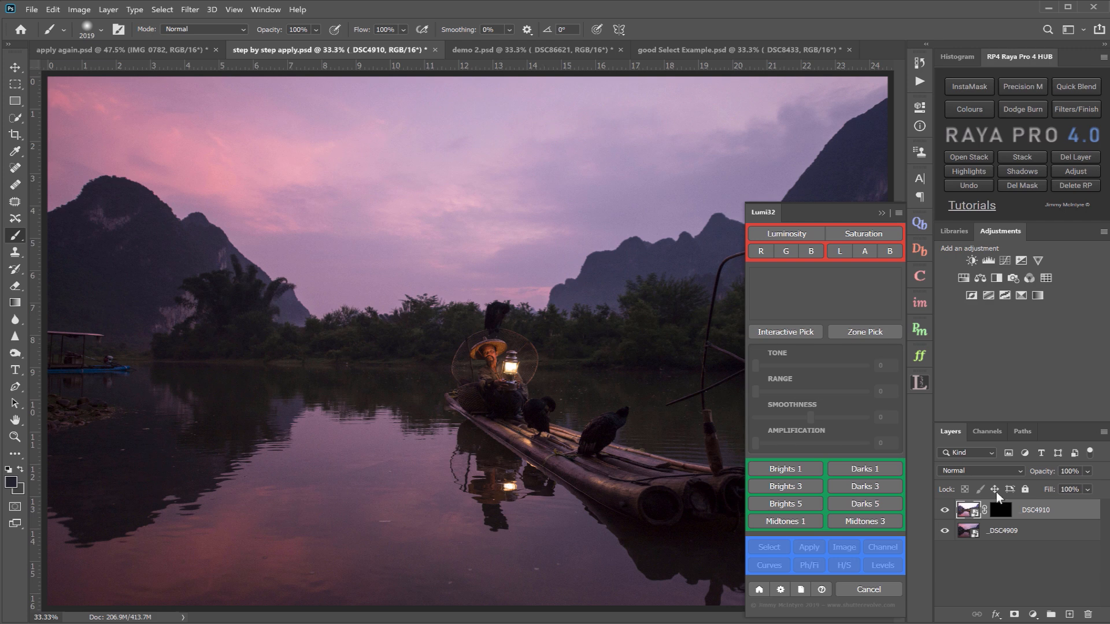
click(1001, 510)
key(x)
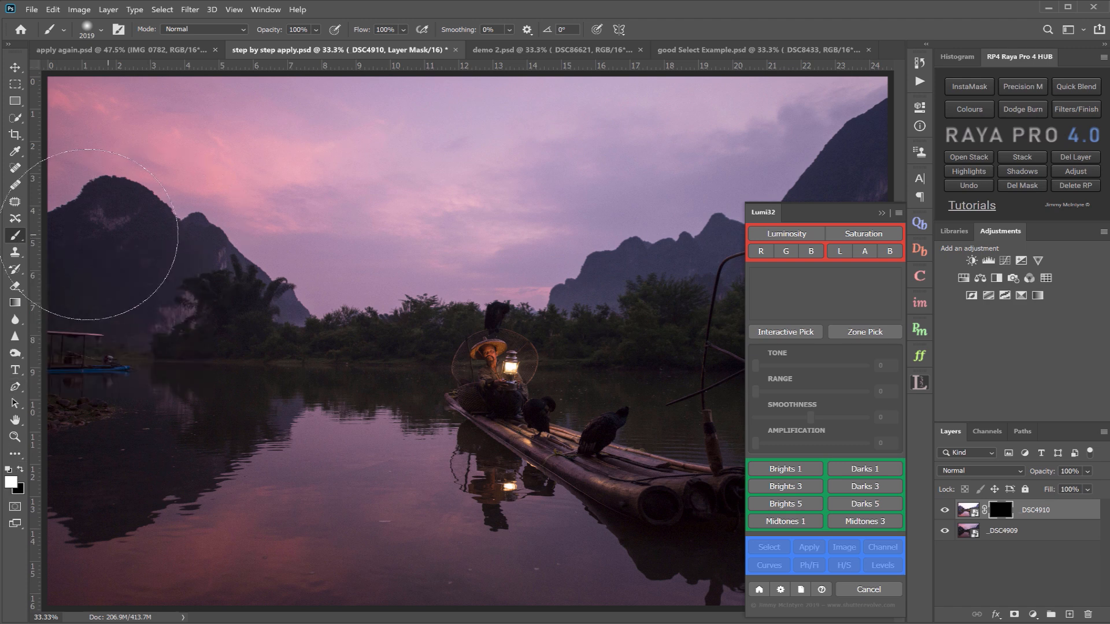
mouse_move(210, 277)
mouse_down()
mouse_move(330, 359)
mouse_move(104, 377)
mouse_move(154, 520)
mouse_move(528, 367)
mouse_move(495, 347)
mouse_up()
mouse_move(801, 212)
mouse_down()
mouse_move(918, 128)
mouse_move(658, 431)
mouse_move(643, 500)
mouse_move(520, 515)
mouse_move(503, 556)
mouse_up()
mouse_move(101, 582)
mouse_down()
mouse_move(111, 557)
mouse_move(546, 578)
mouse_move(37, 557)
mouse_move(673, 555)
mouse_up()
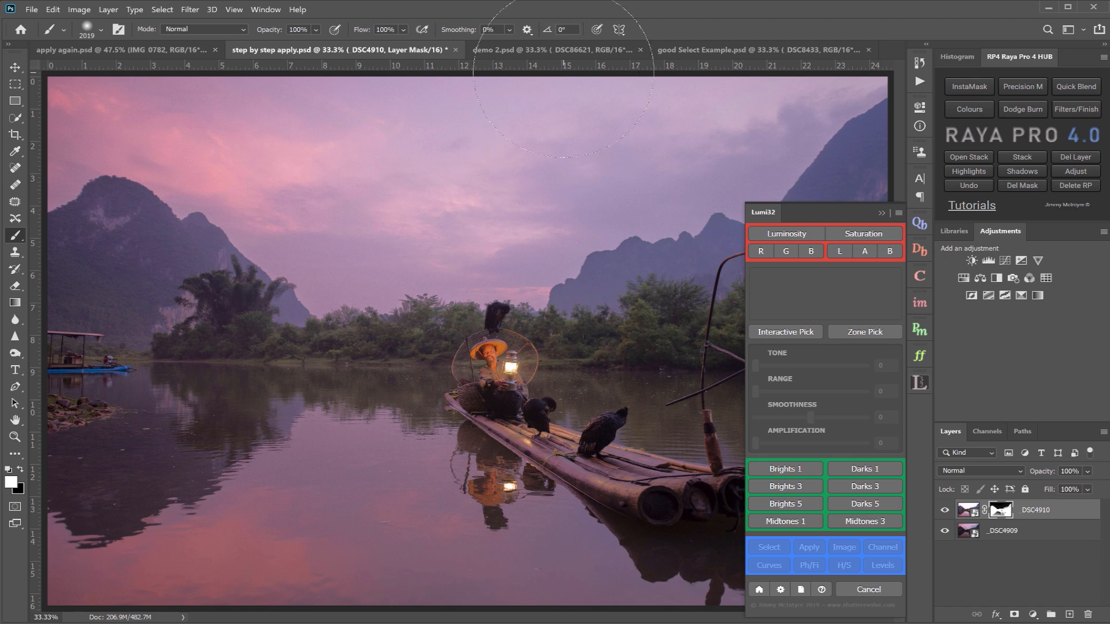
Switch to the demo 2.psd document, compare both exposures, and add a black hide-all mask to the shown upper _DSC86621 layer.
click(567, 52)
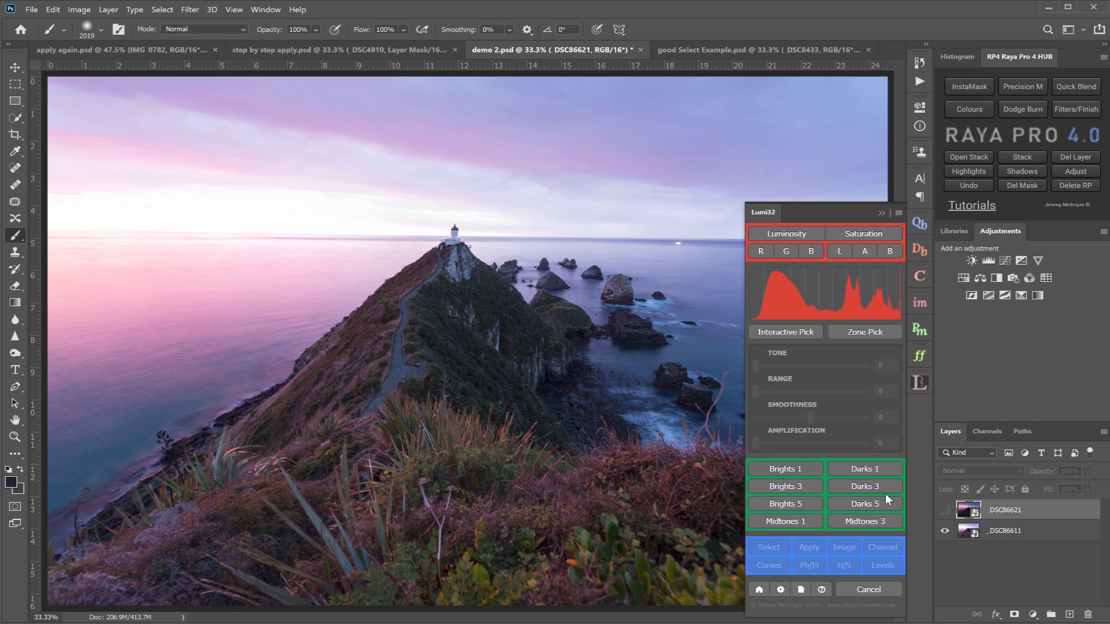
click(944, 510)
click(946, 511)
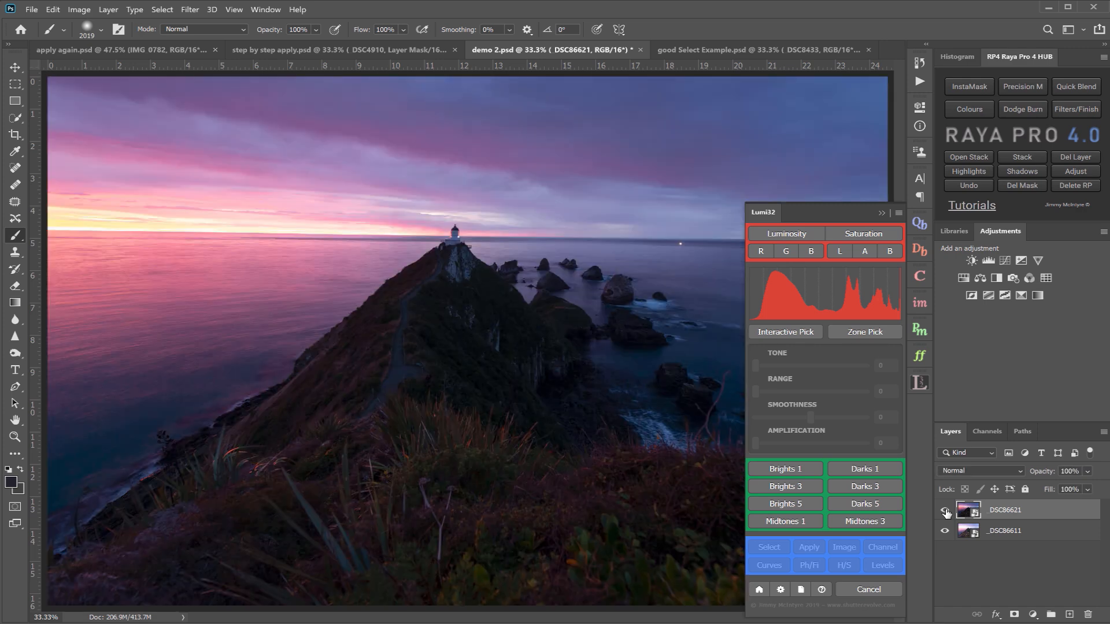
click(945, 511)
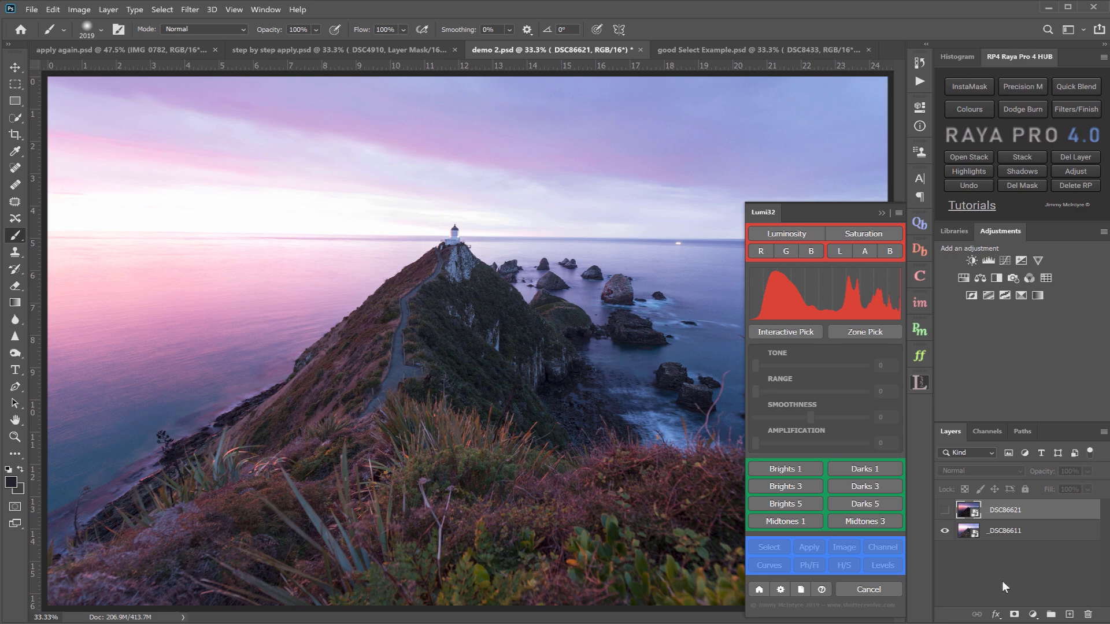
alt+click(1016, 616)
click(945, 511)
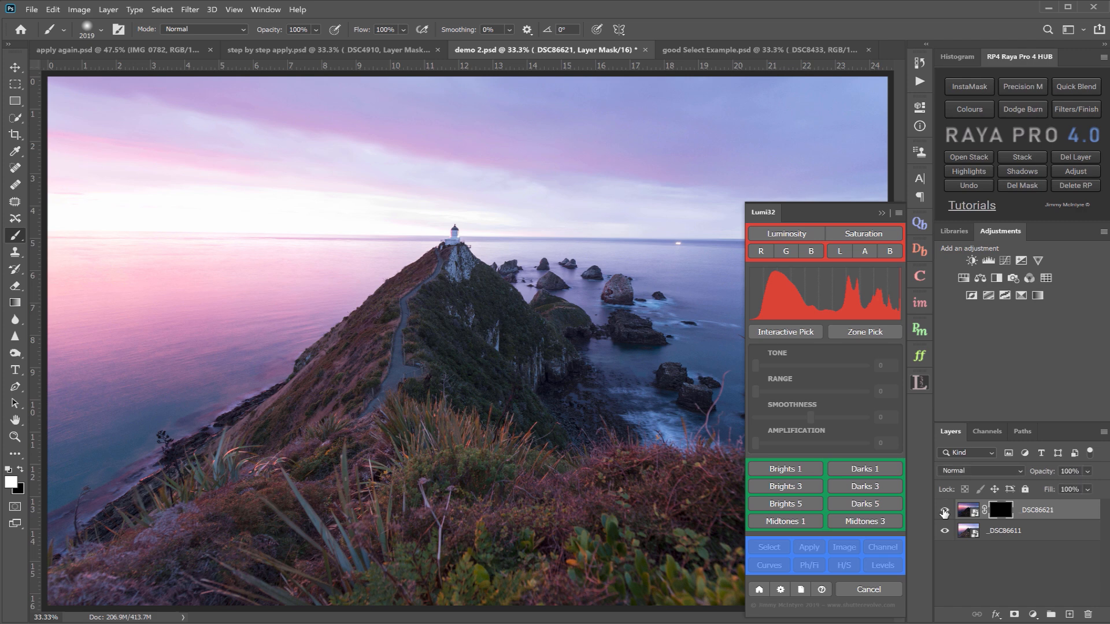
Generate a Brights 1 mask with smoothness 61 and amplification 127, and load it as a selection.
click(784, 470)
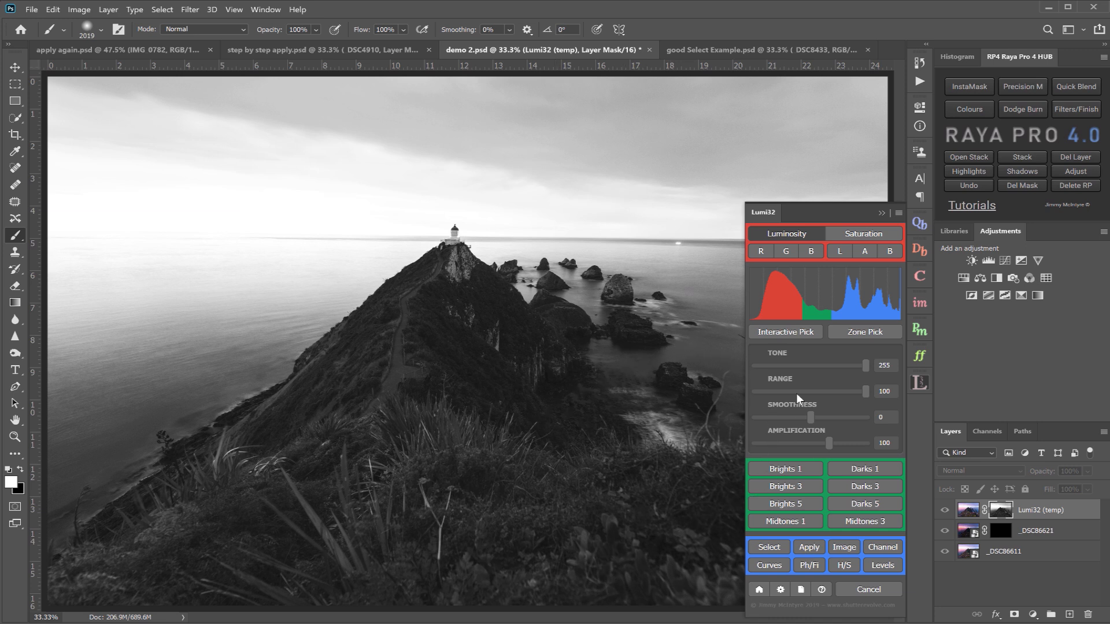
drag(830, 417, 841, 417)
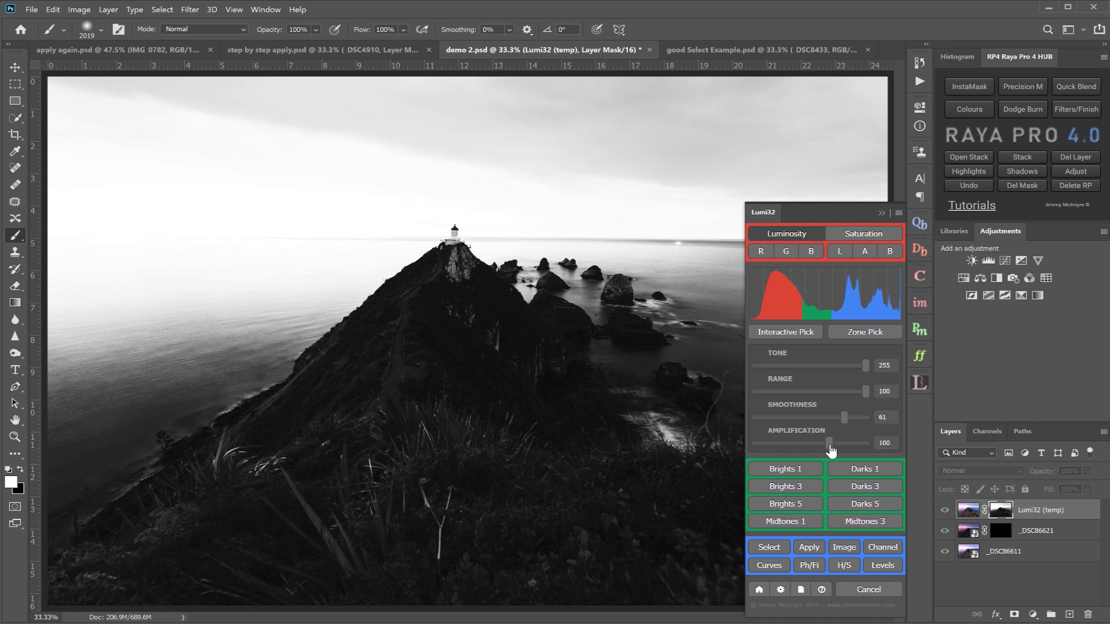
drag(833, 444, 850, 448)
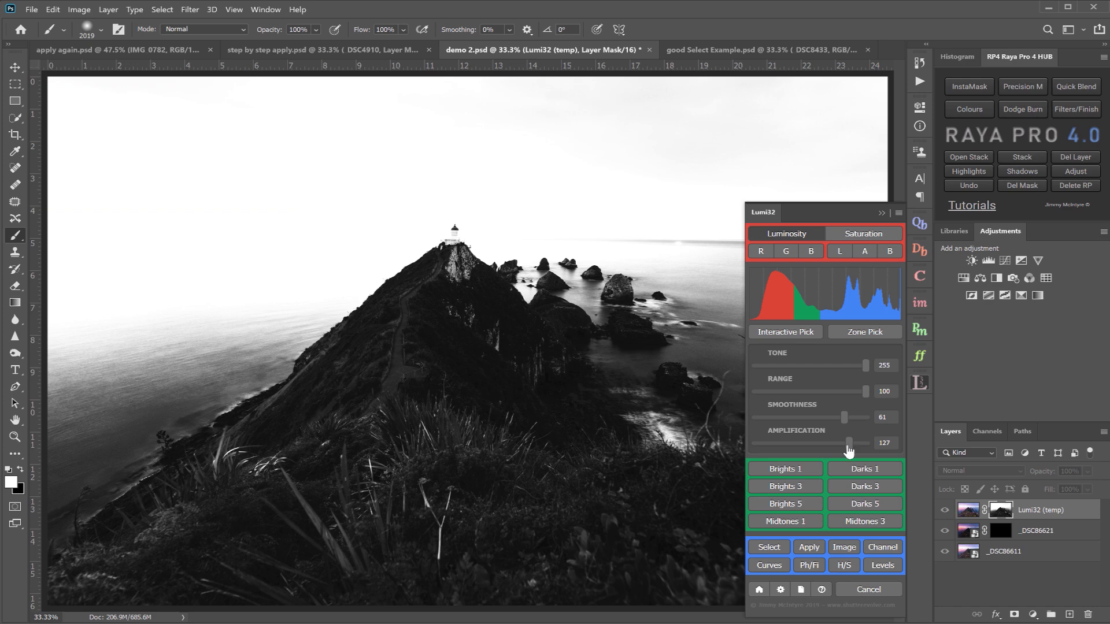
click(770, 547)
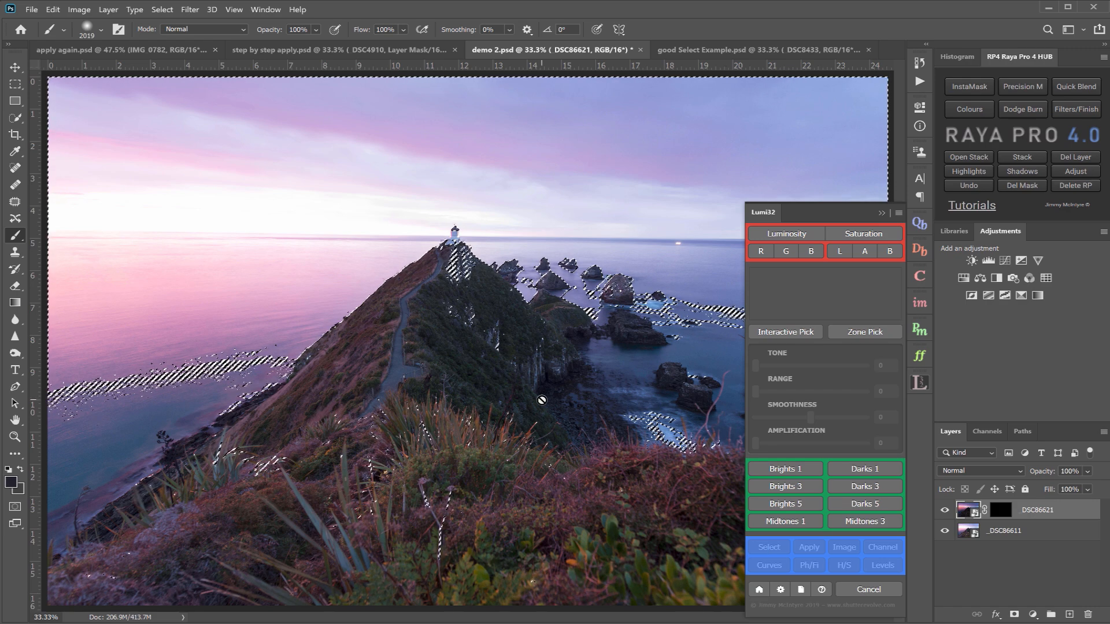
Hide the selection outline, collapse the Lumi32 panel, and paint white over the sky and horizon on the _DSC86621 mask with a larger brush.
key(ctrl+d)
key(x)
click(1001, 510)
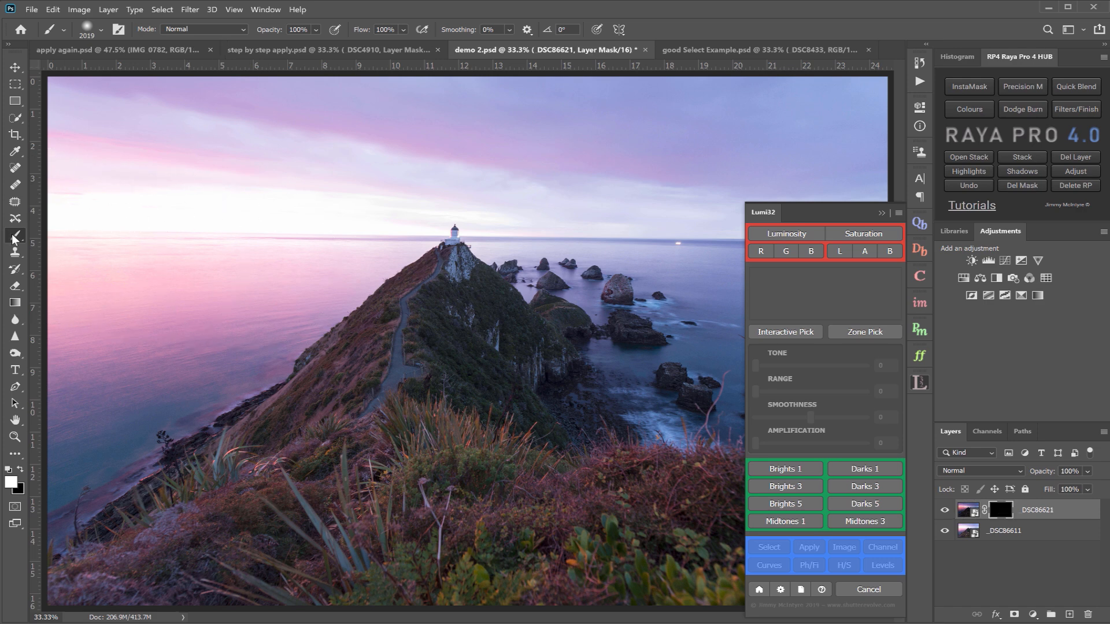
drag(246, 231, 387, 225)
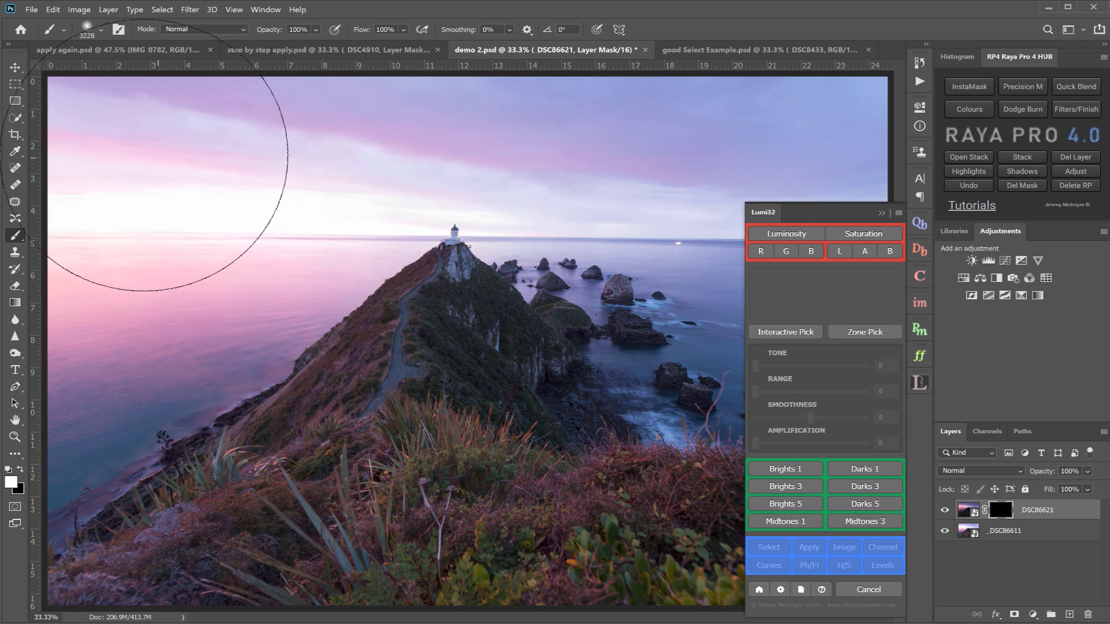
click(882, 214)
mouse_move(110, 157)
mouse_down()
mouse_move(742, 135)
mouse_move(879, 115)
mouse_move(891, 133)
mouse_up()
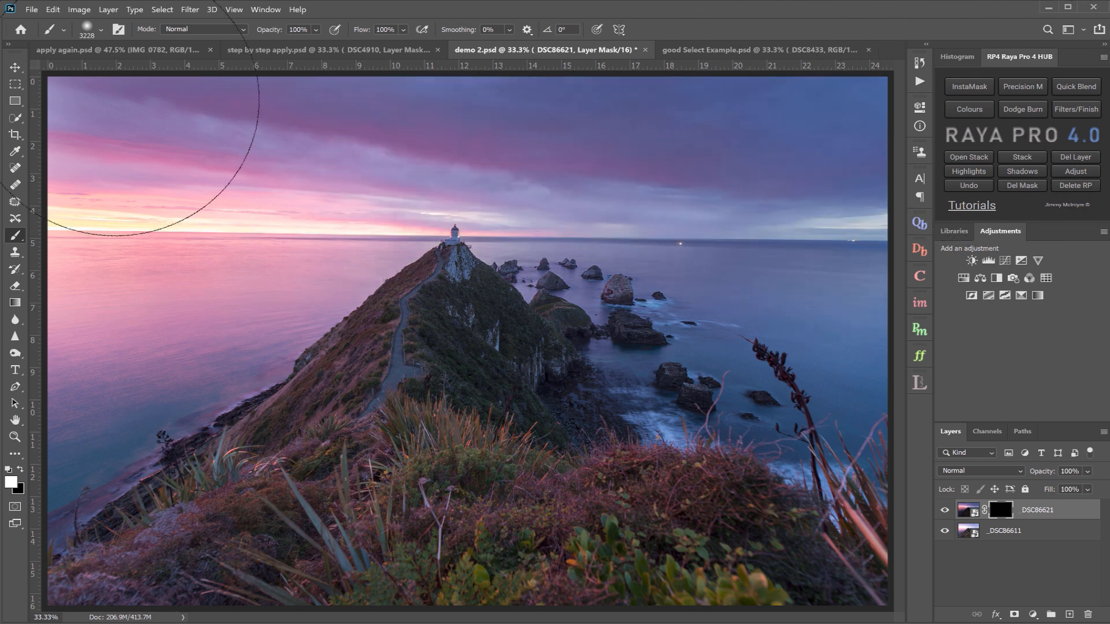
click(96, 172)
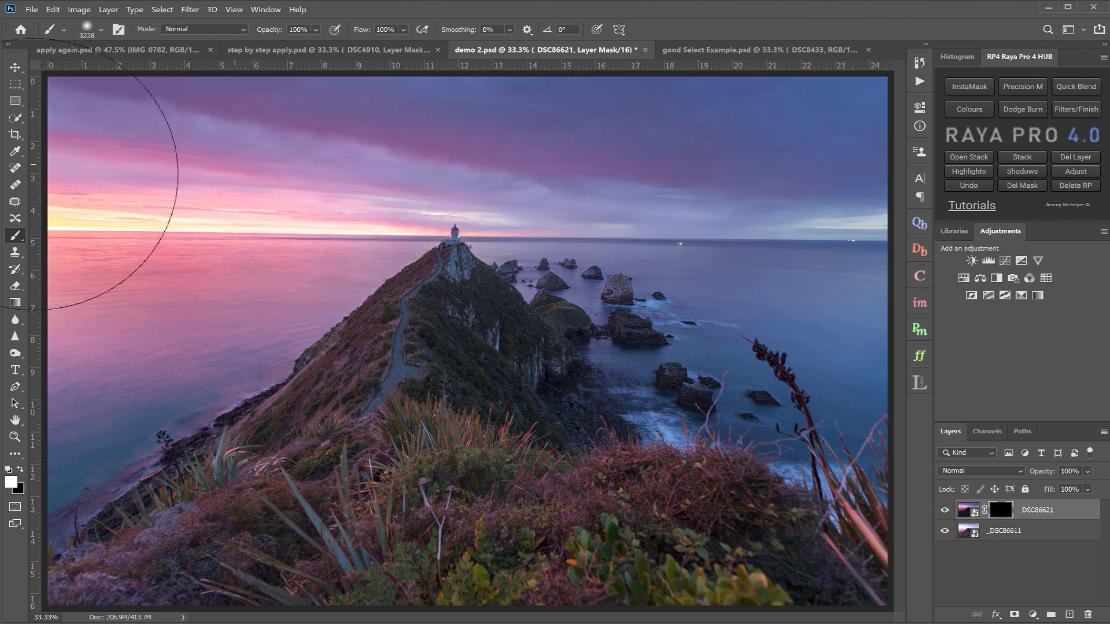
Finish painting white over the sky and sea at the image's outer edges on the _DSC86621 mask.
drag(0, 162, 17, 159)
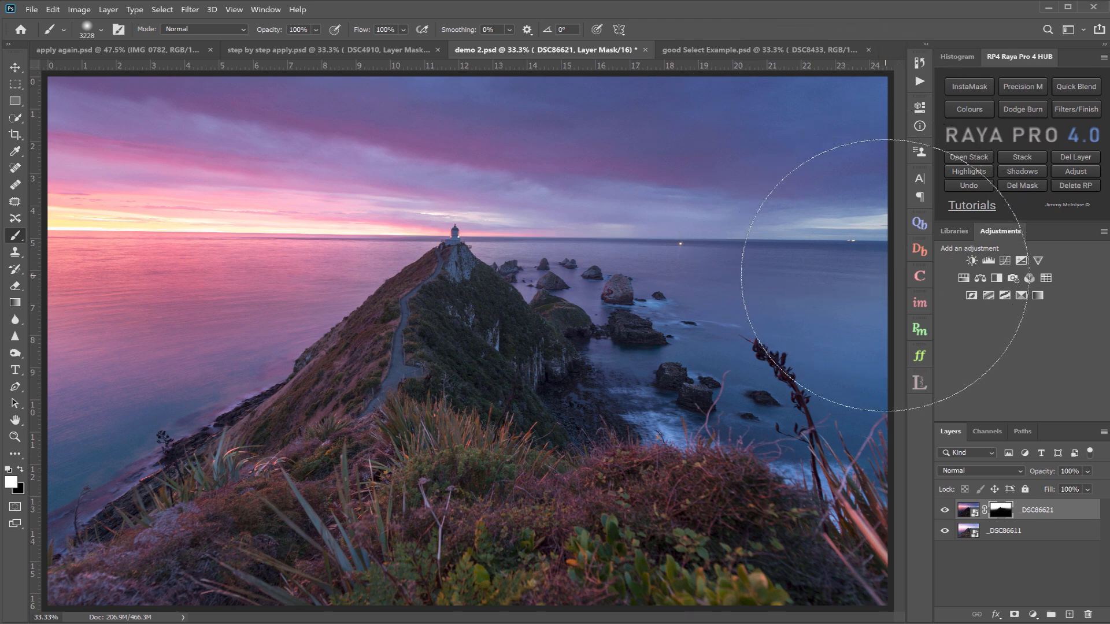
click(885, 276)
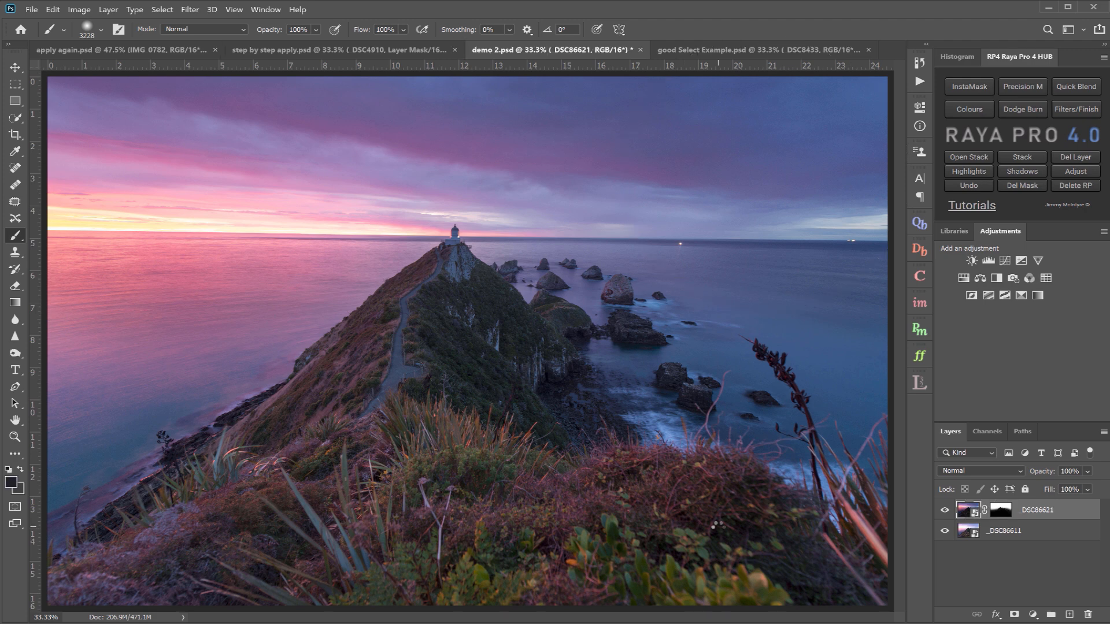
Examine the lighthouse blend up close and compare the full image with the masked _DSC86621 layer hidden and shown.
key(z)
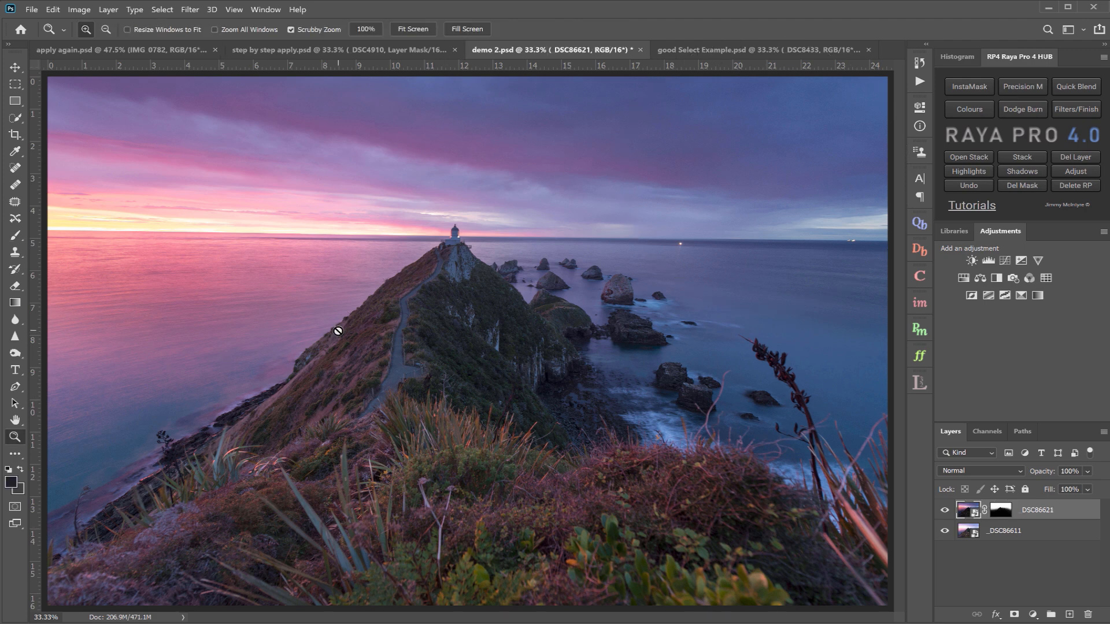
drag(465, 260, 475, 293)
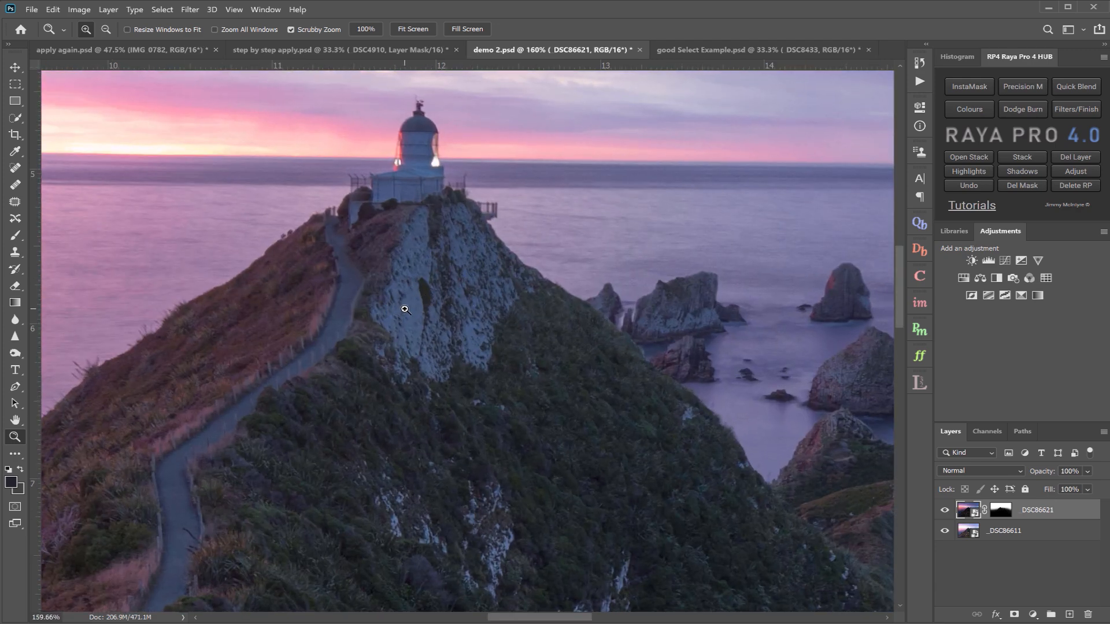
click(419, 29)
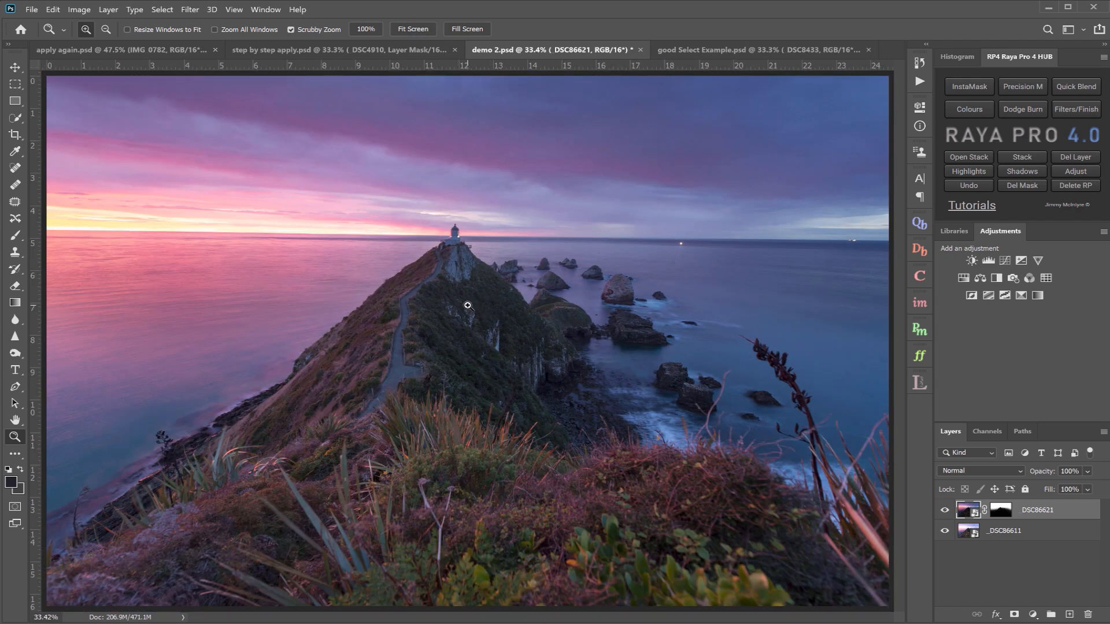
click(946, 511)
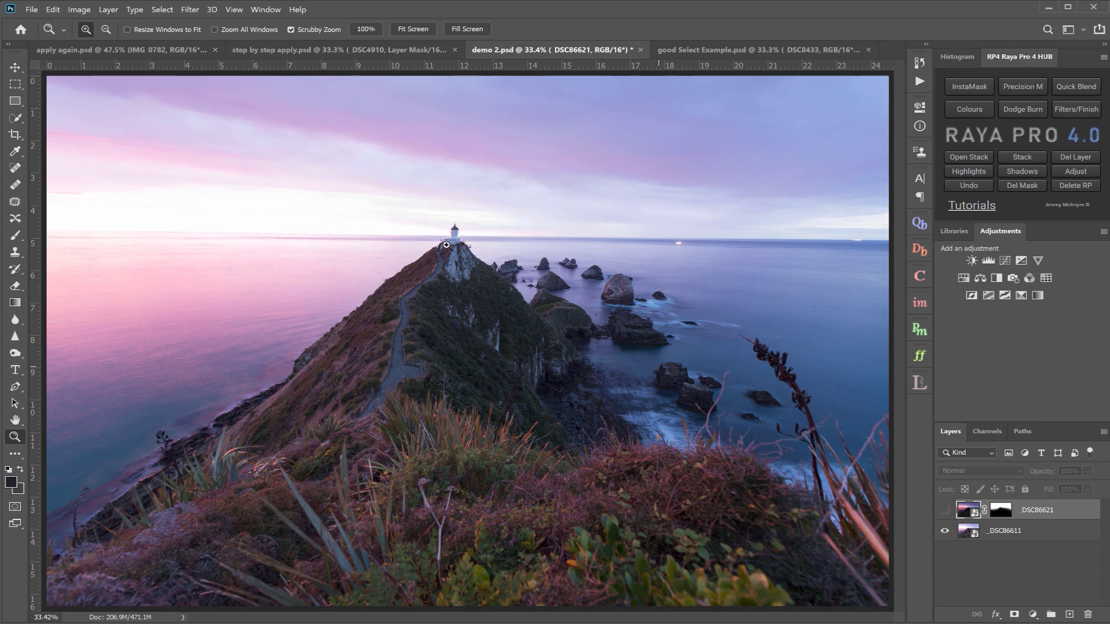
click(945, 512)
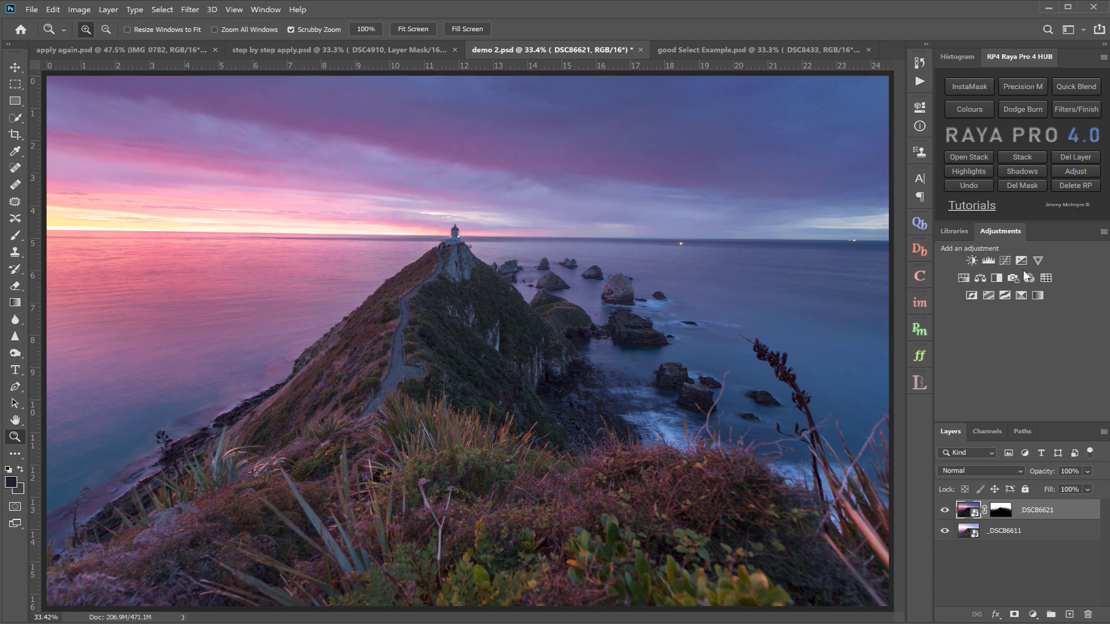
drag(478, 249, 521, 250)
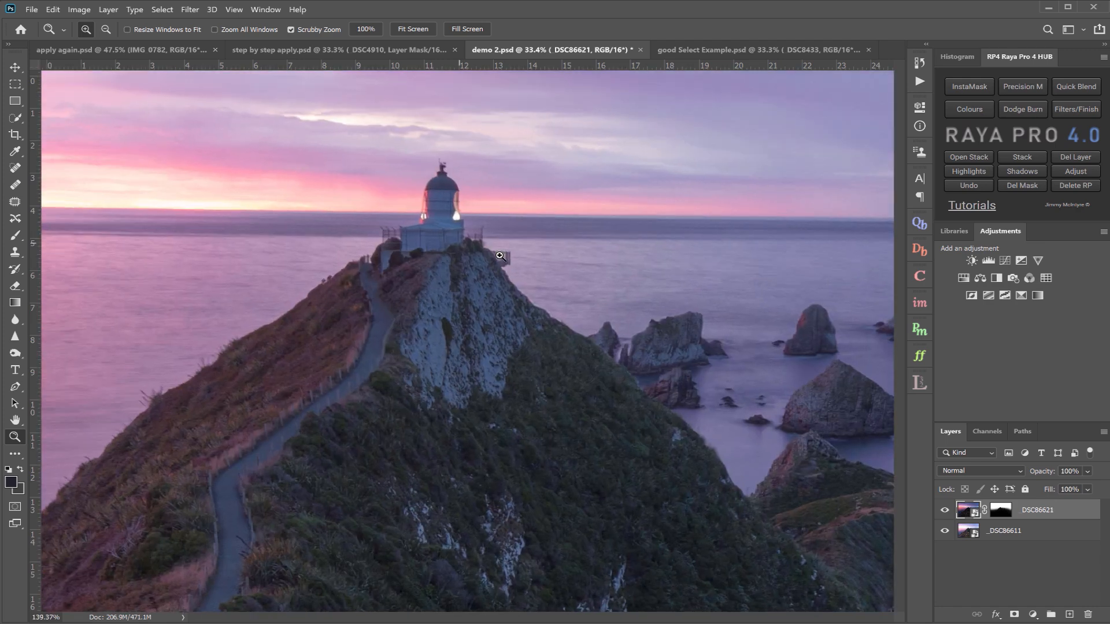
click(414, 28)
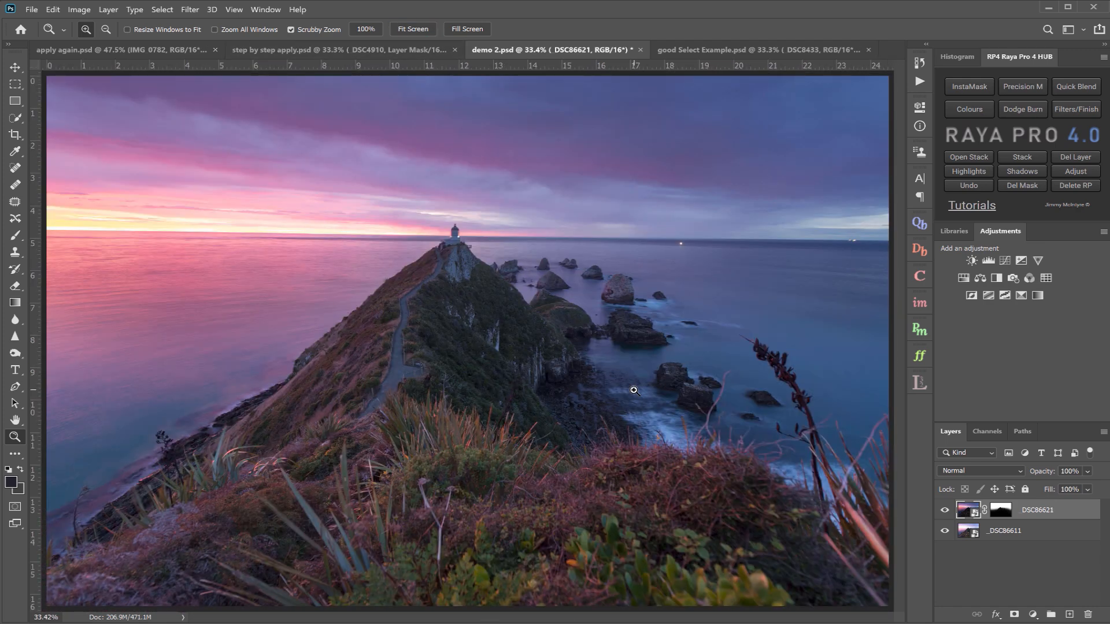
Adjust the _DSC86621 smart object's raw settings to exposure +0.65, highlights -98 and shadows +39, and check the lighthouse up close.
double_click(976, 516)
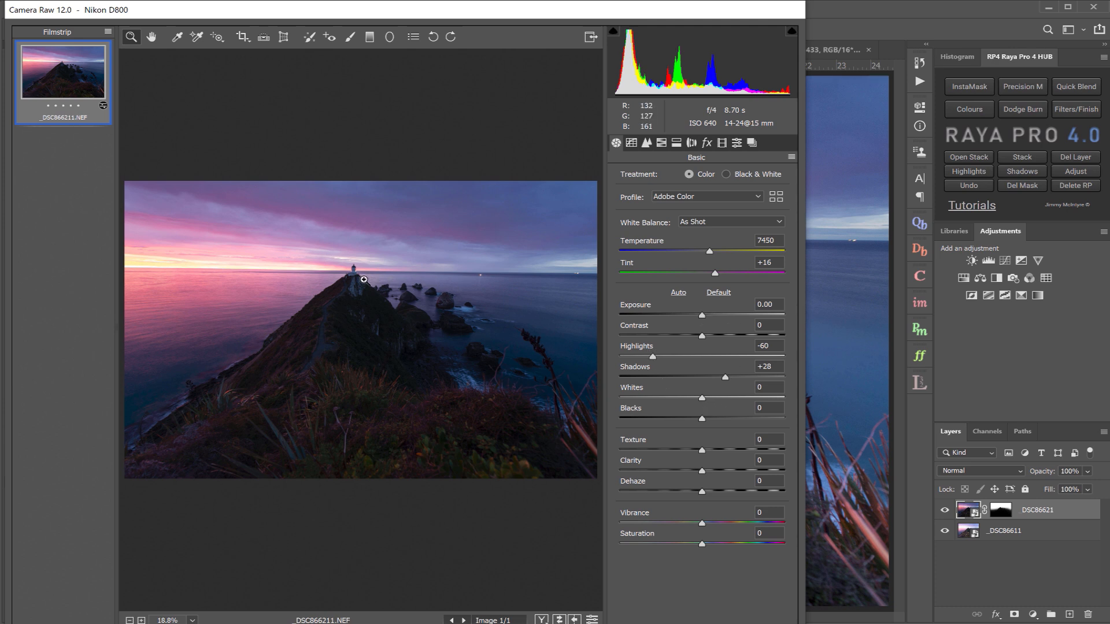
click(703, 316)
drag(703, 316, 714, 318)
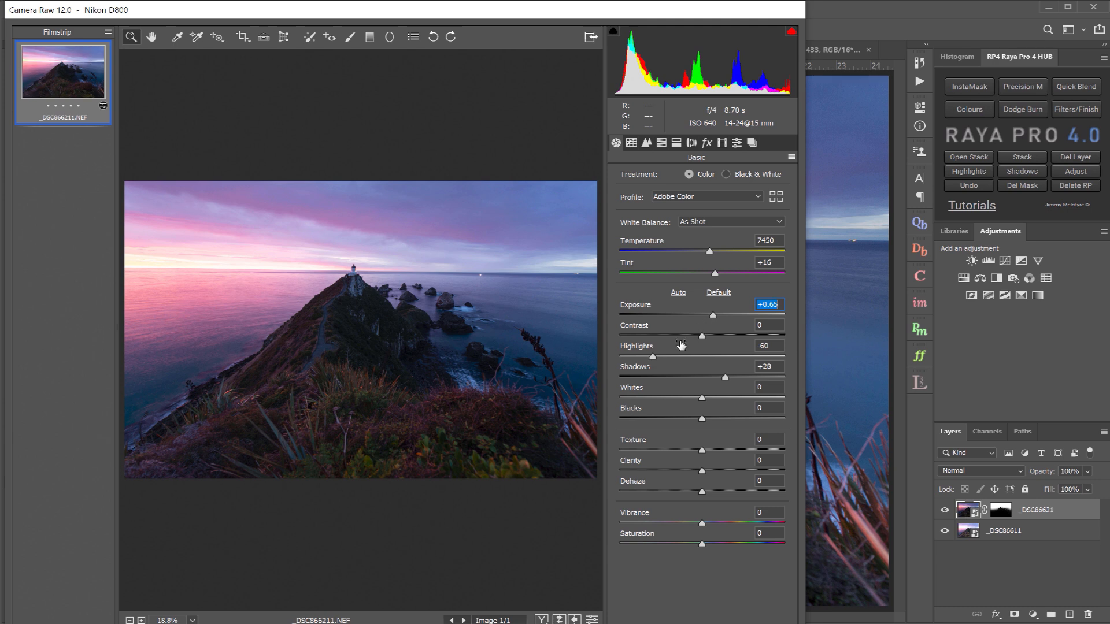
drag(653, 356, 624, 358)
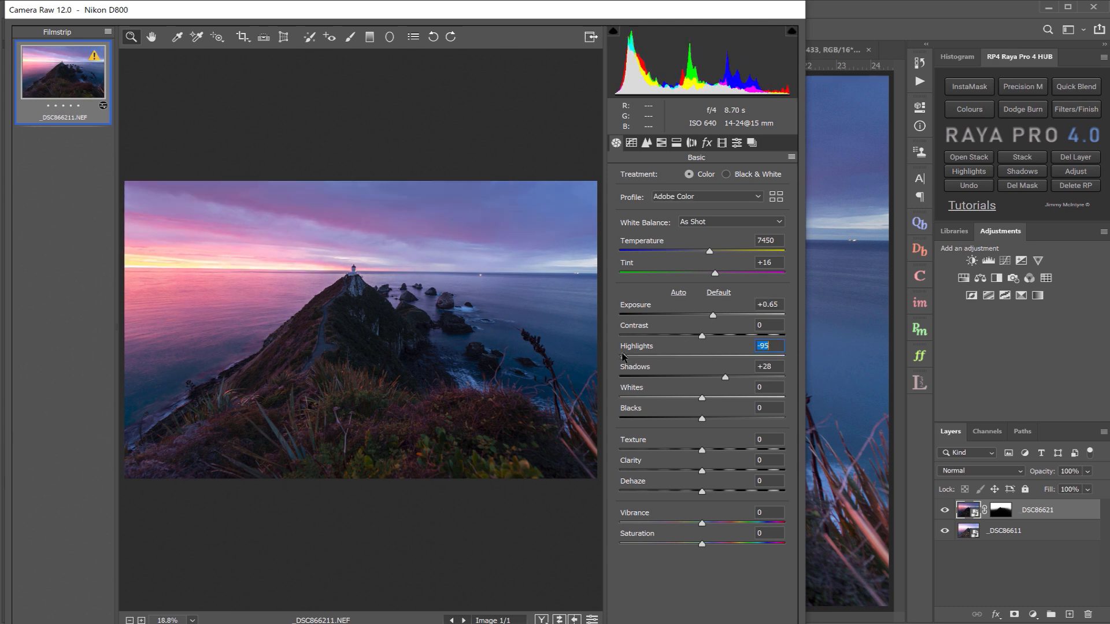
drag(725, 377, 736, 377)
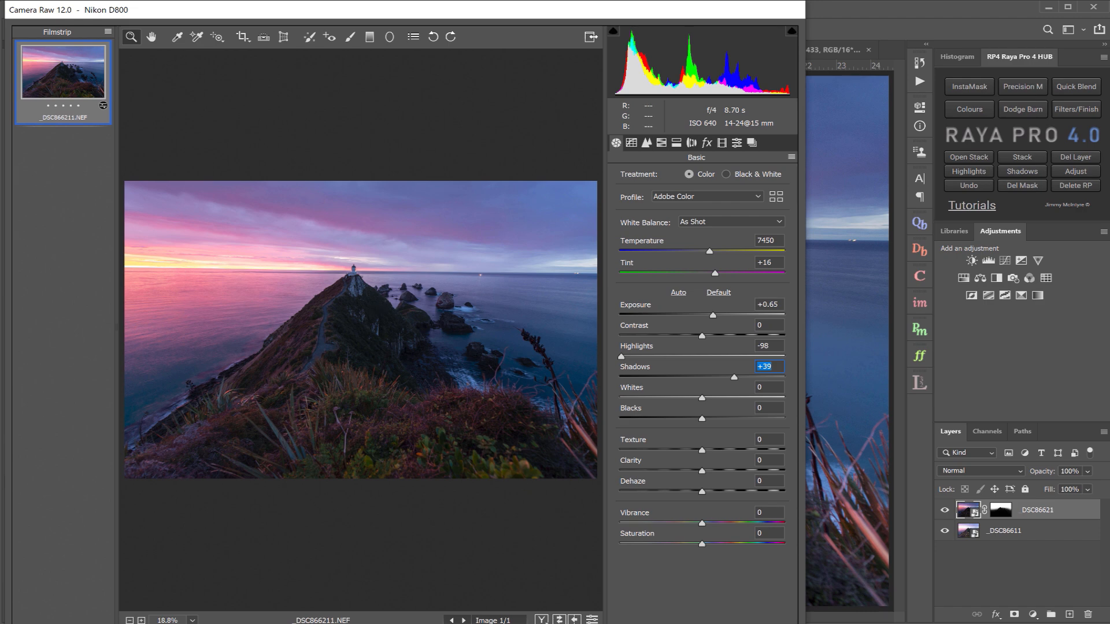
key(Return)
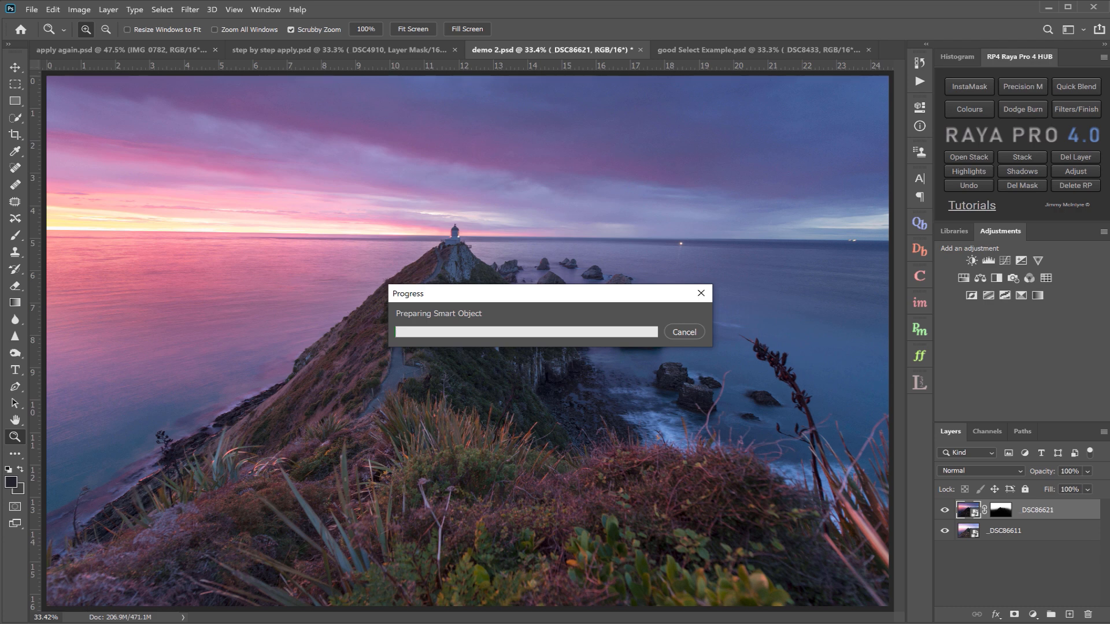
drag(473, 262, 511, 264)
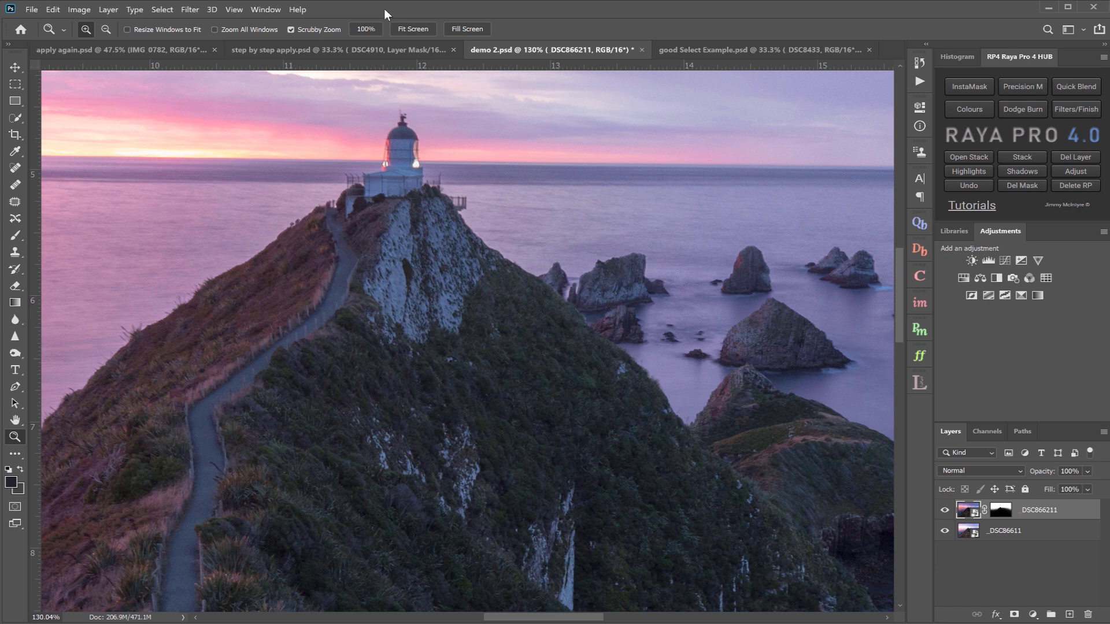
click(406, 29)
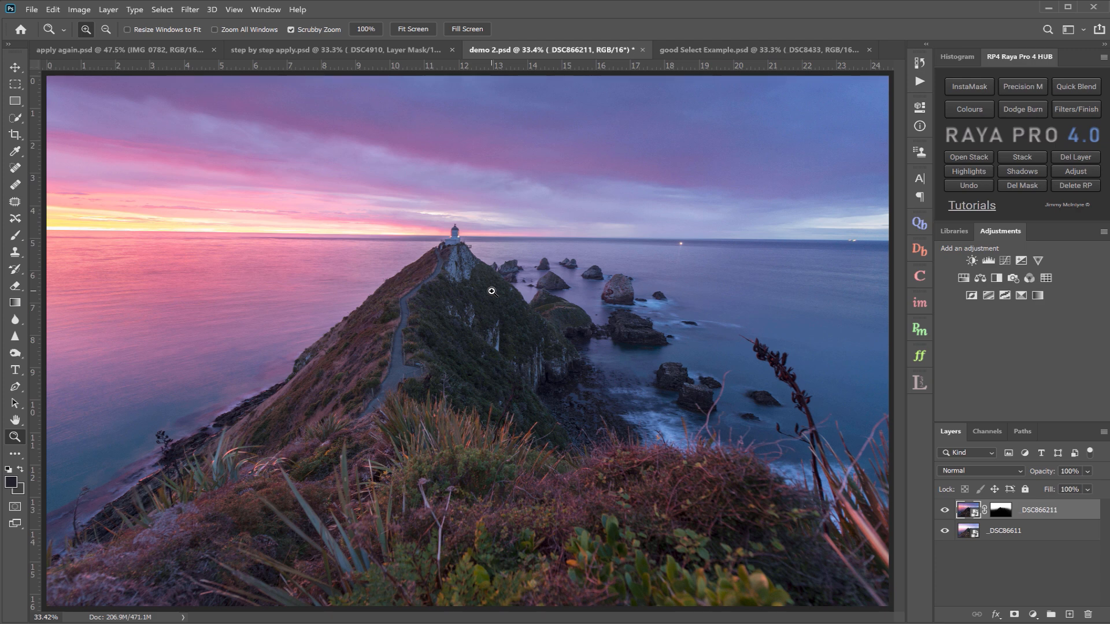
Set the raw highlights of the lower _DSC86611 smart object to -100 and apply the change.
click(976, 537)
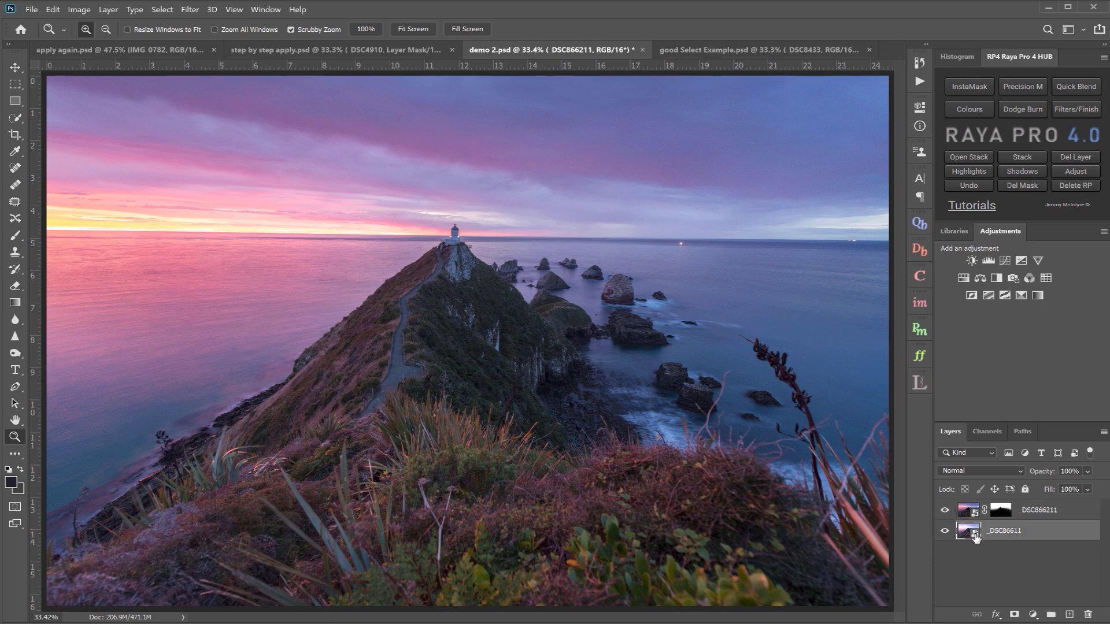
double_click(976, 537)
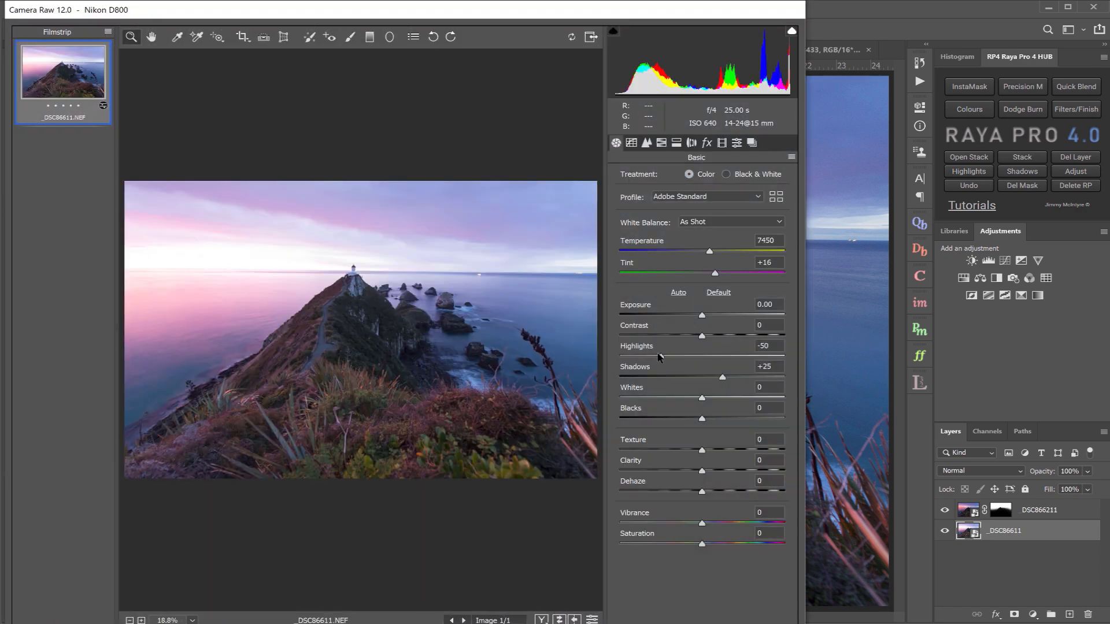
drag(658, 357, 575, 354)
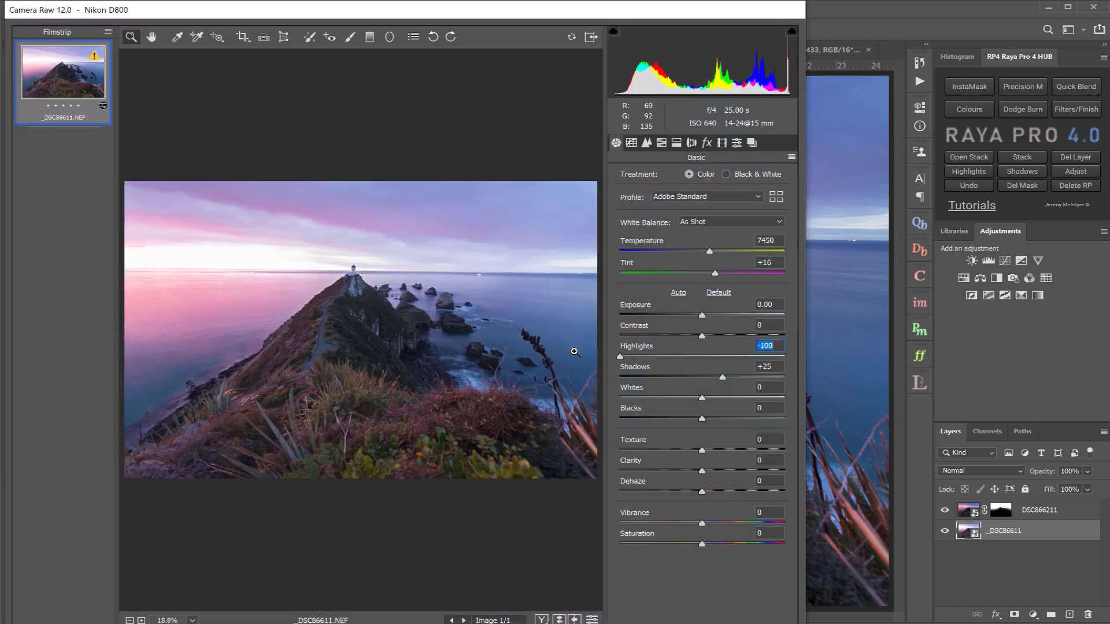
click(772, 623)
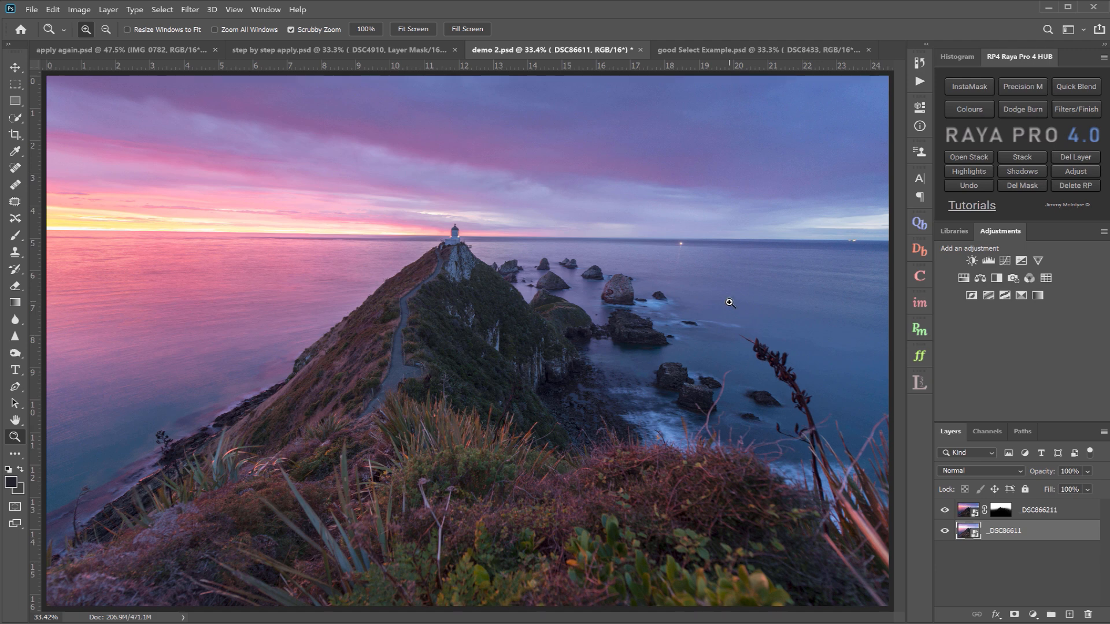
In the good Select Example.psd document, compare both exposures and add a black hide-all mask to the _DSC8436 layer.
click(718, 50)
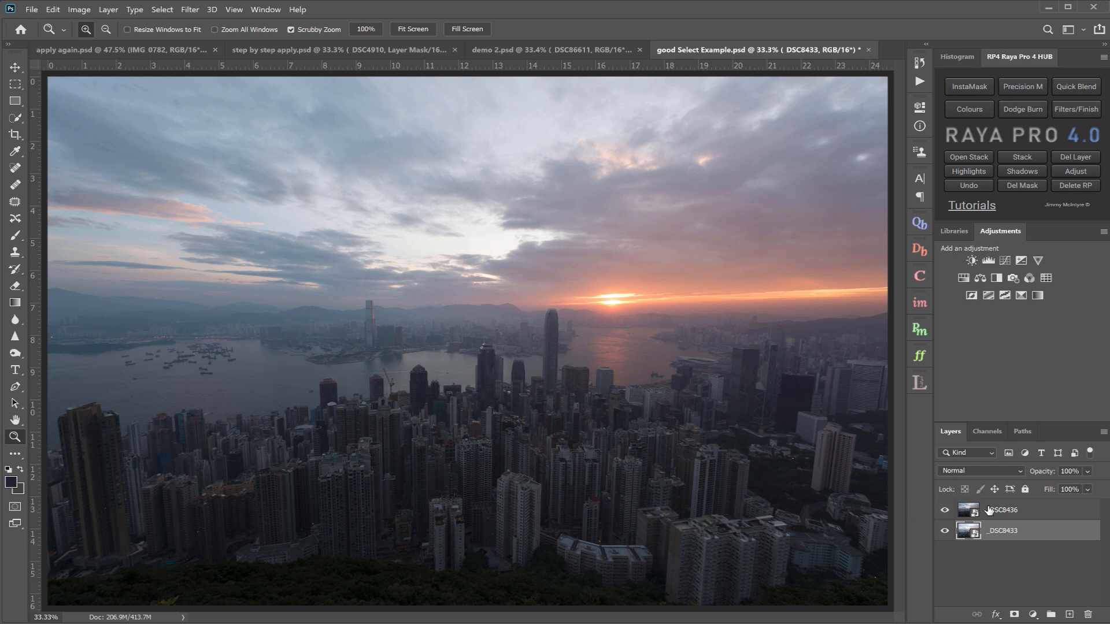
click(1011, 509)
click(945, 510)
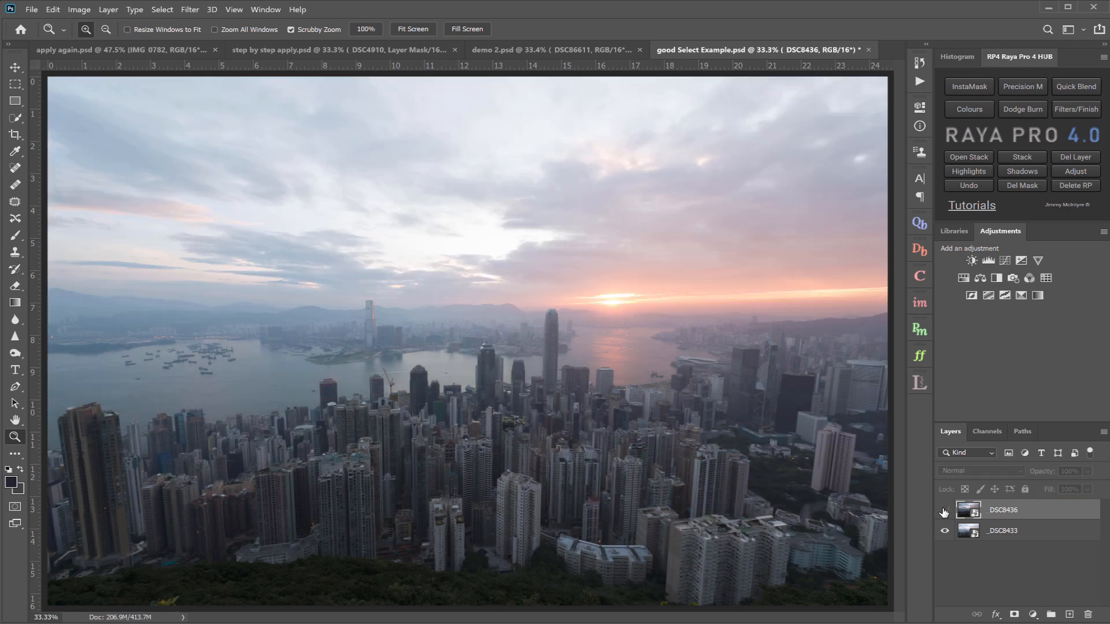
click(944, 511)
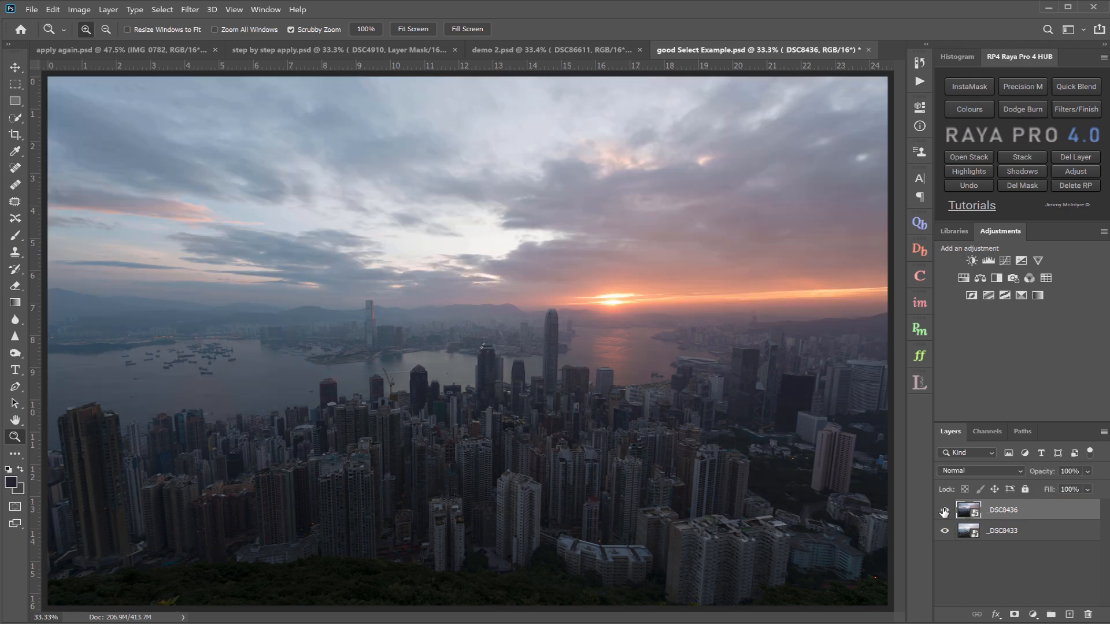
click(944, 511)
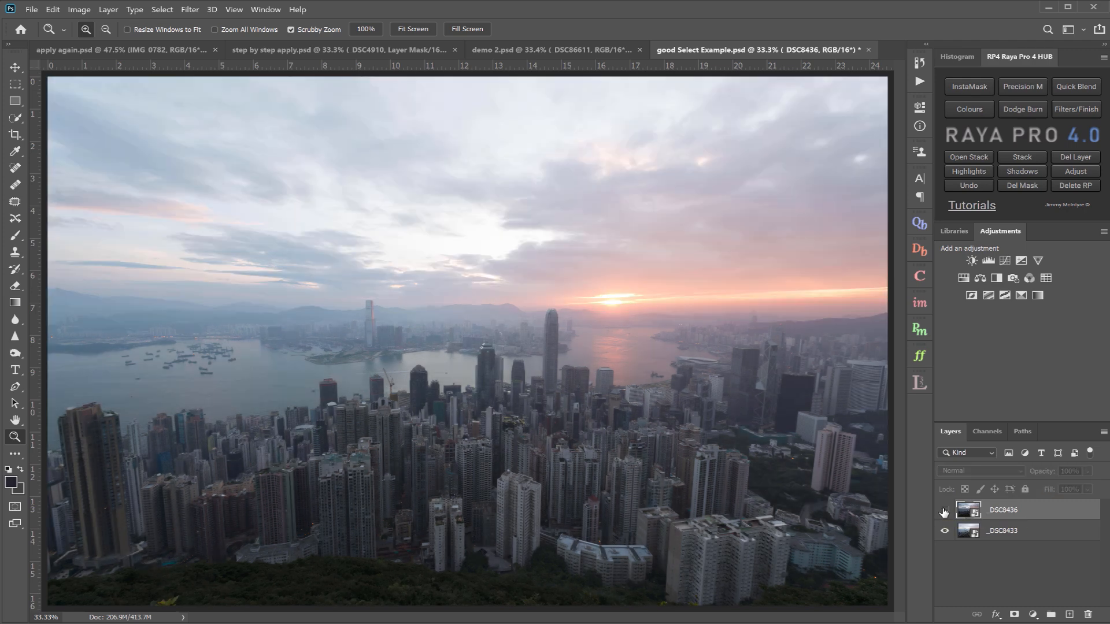
click(944, 512)
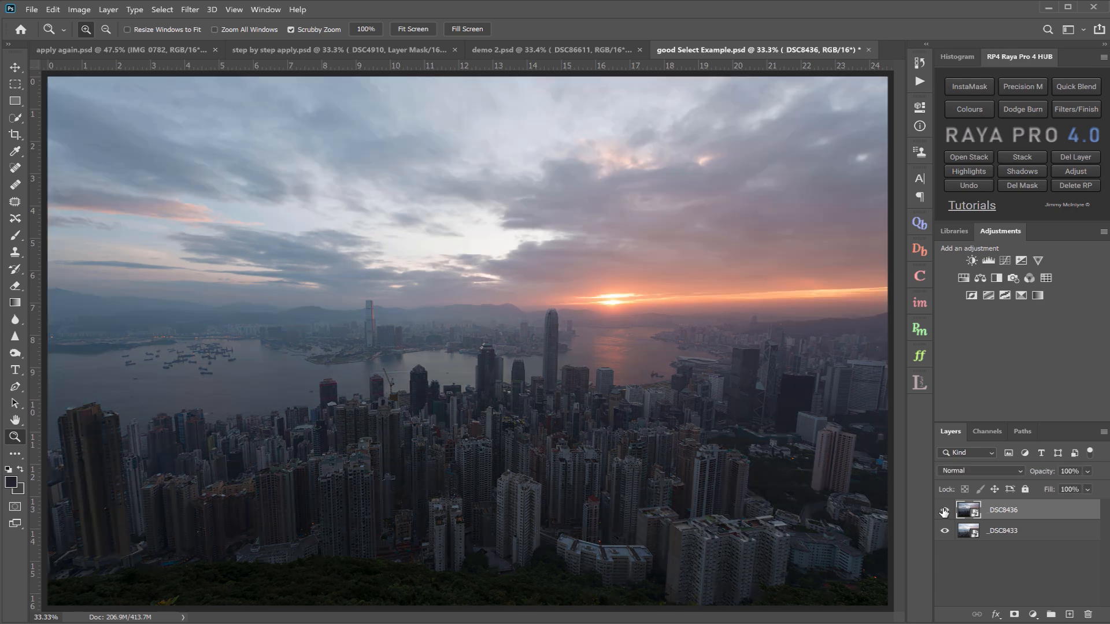
key(alt)
alt+click(1016, 616)
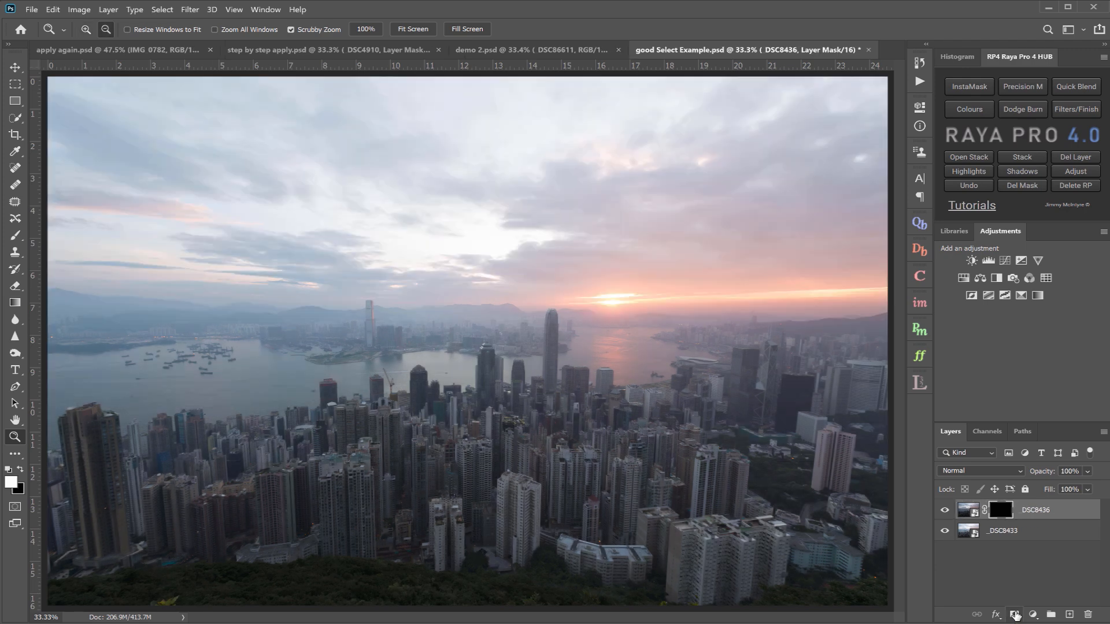
Generate a Brights 1 mask with range 84, smoothness 59 and amplification 125, and load it as a selection.
click(917, 386)
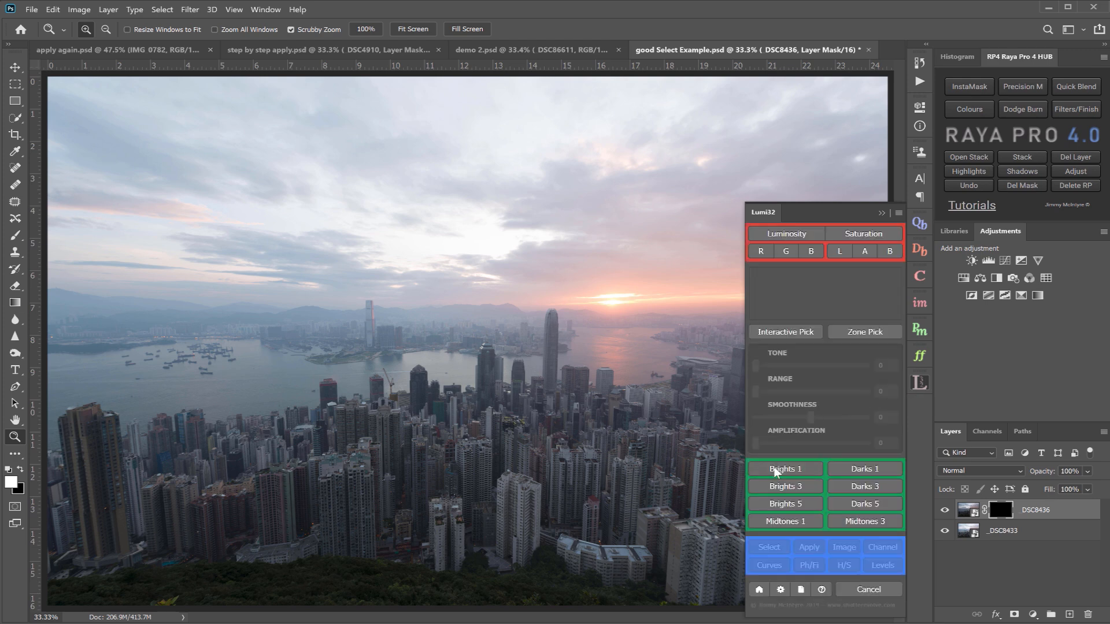
click(775, 471)
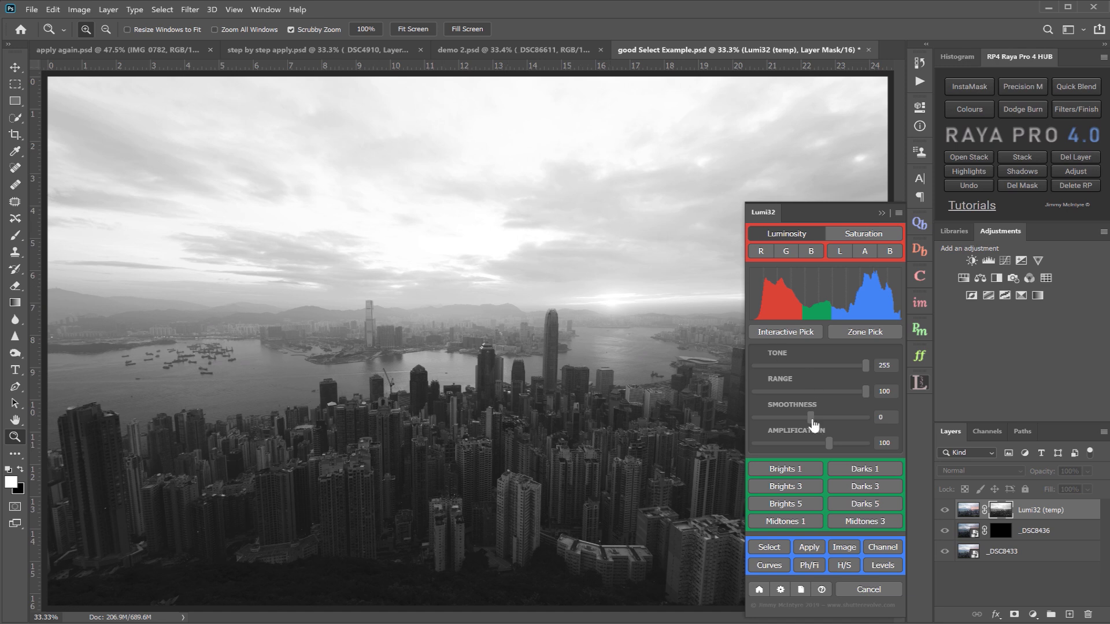
click(845, 417)
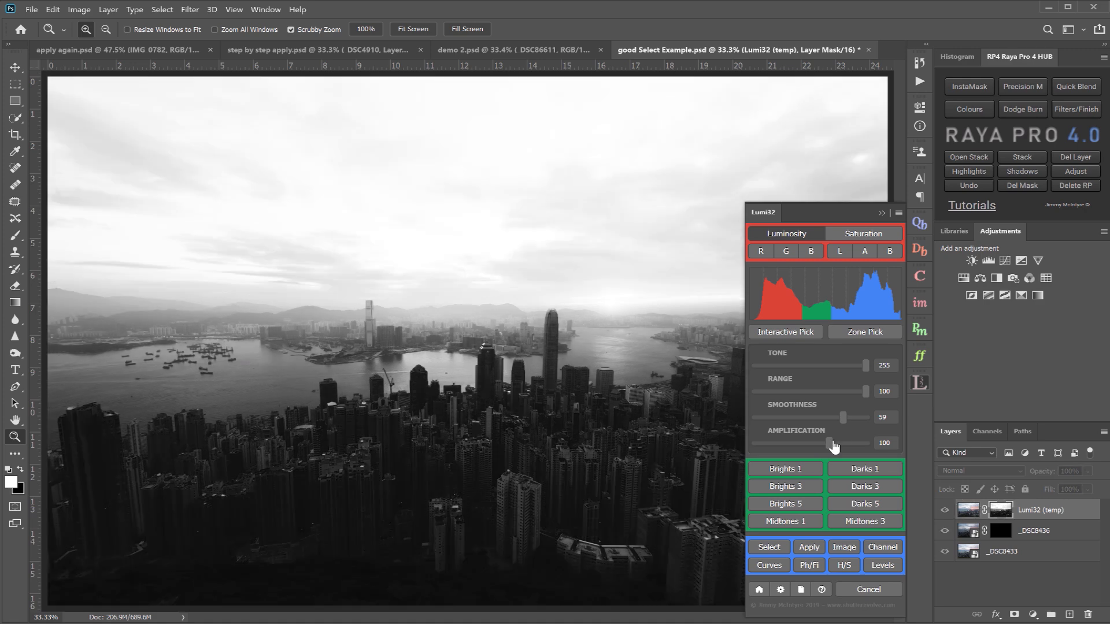
drag(836, 441, 847, 442)
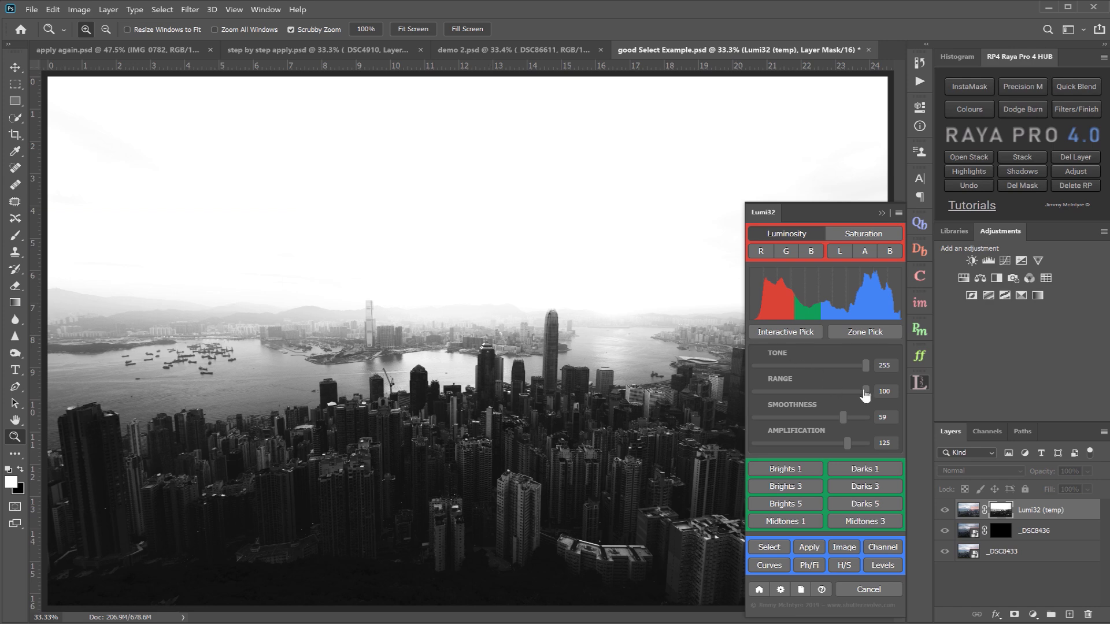
drag(858, 391, 849, 395)
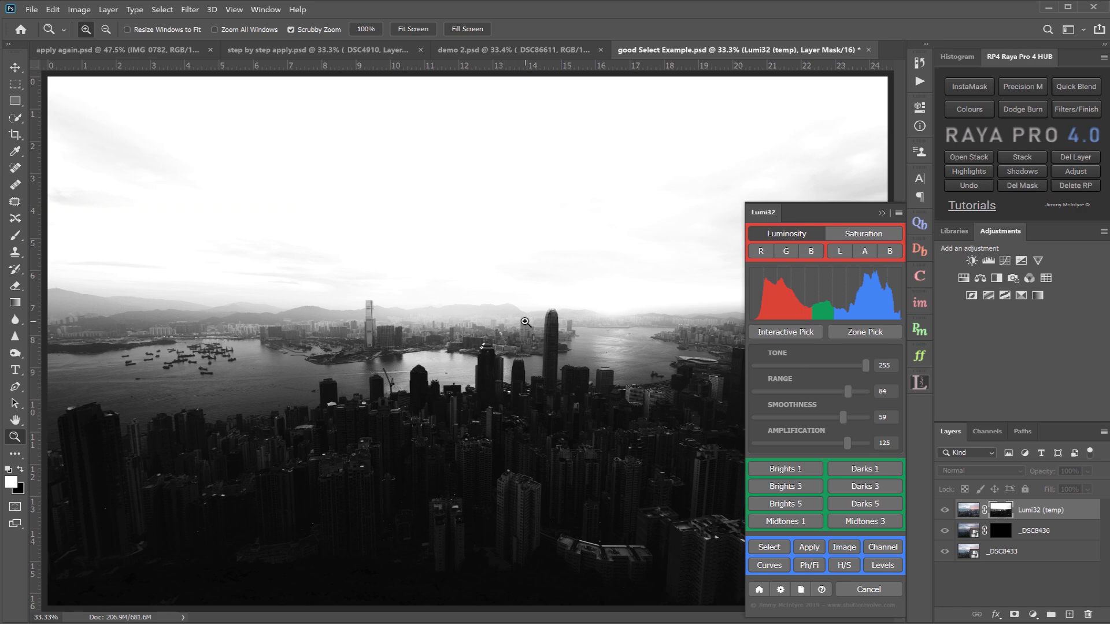
click(763, 547)
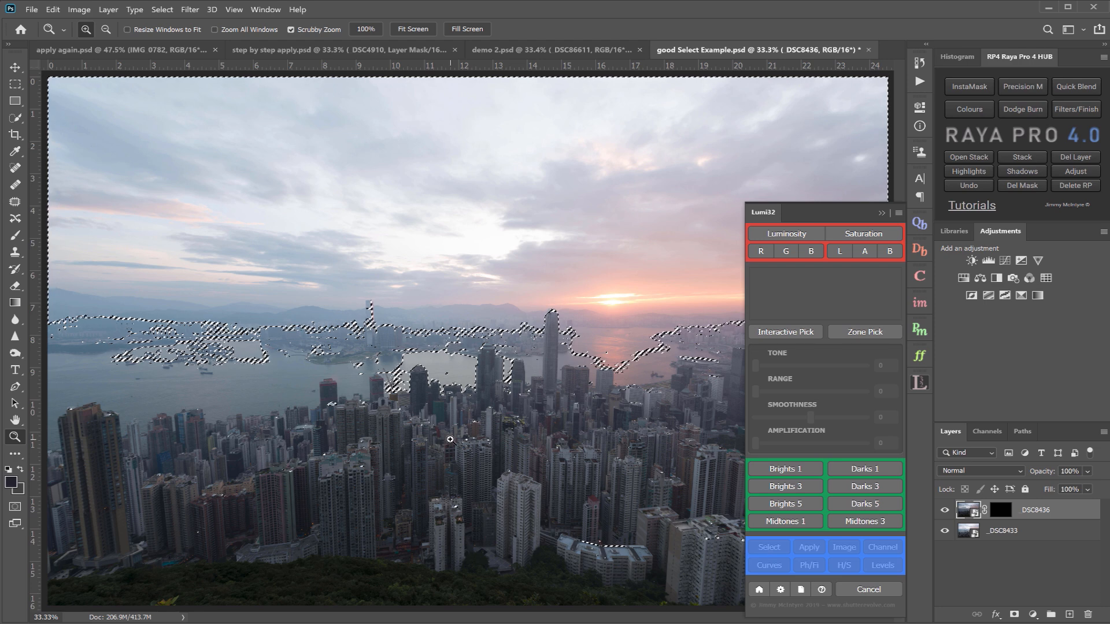
Hide the selection outline, paint white over the sky on the _DSC8436 mask, and collapse the Lumi32 panel.
key(ctrl+h)
click(1001, 510)
key(x)
click(16, 236)
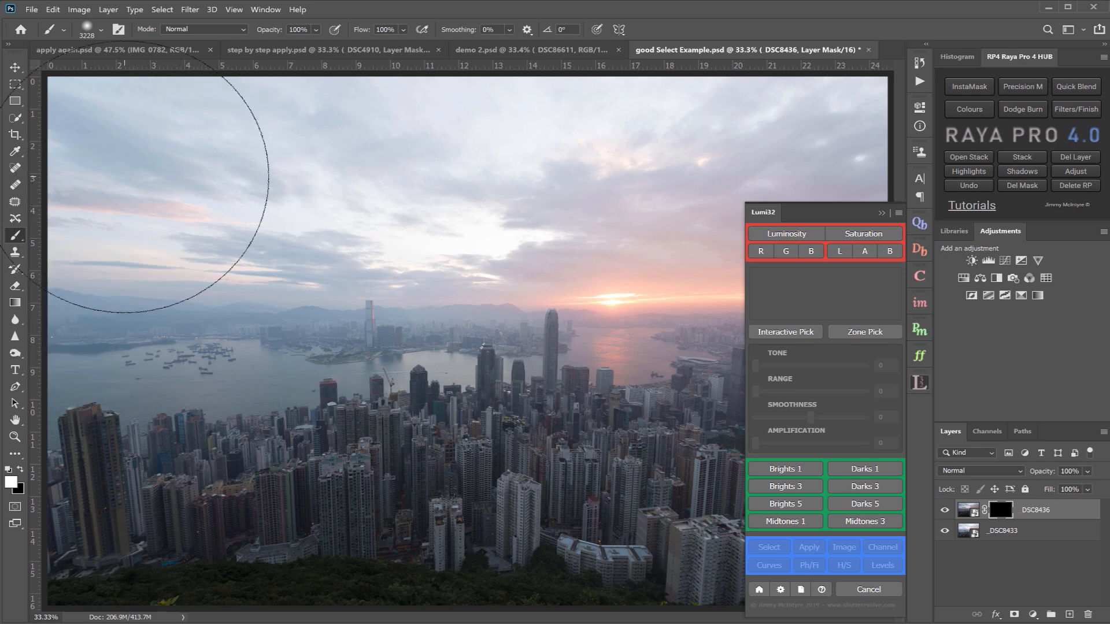
mouse_move(123, 174)
mouse_down()
mouse_move(442, 144)
mouse_move(216, 123)
mouse_move(33, 135)
mouse_move(351, 156)
mouse_move(594, 148)
mouse_move(754, 128)
mouse_move(748, 136)
mouse_move(863, 149)
mouse_up()
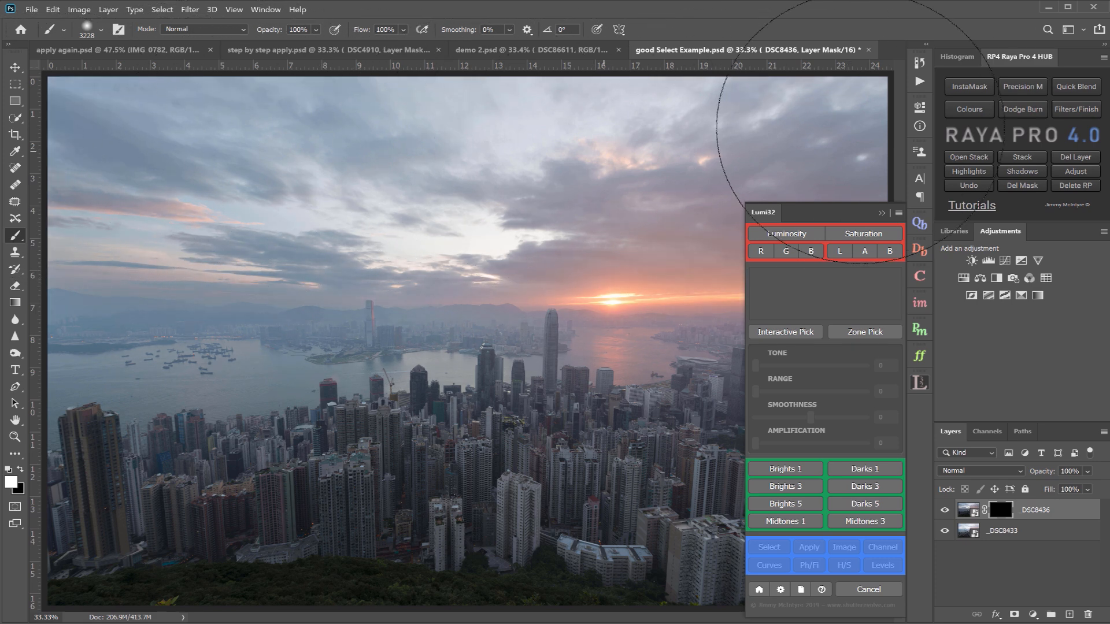
click(883, 211)
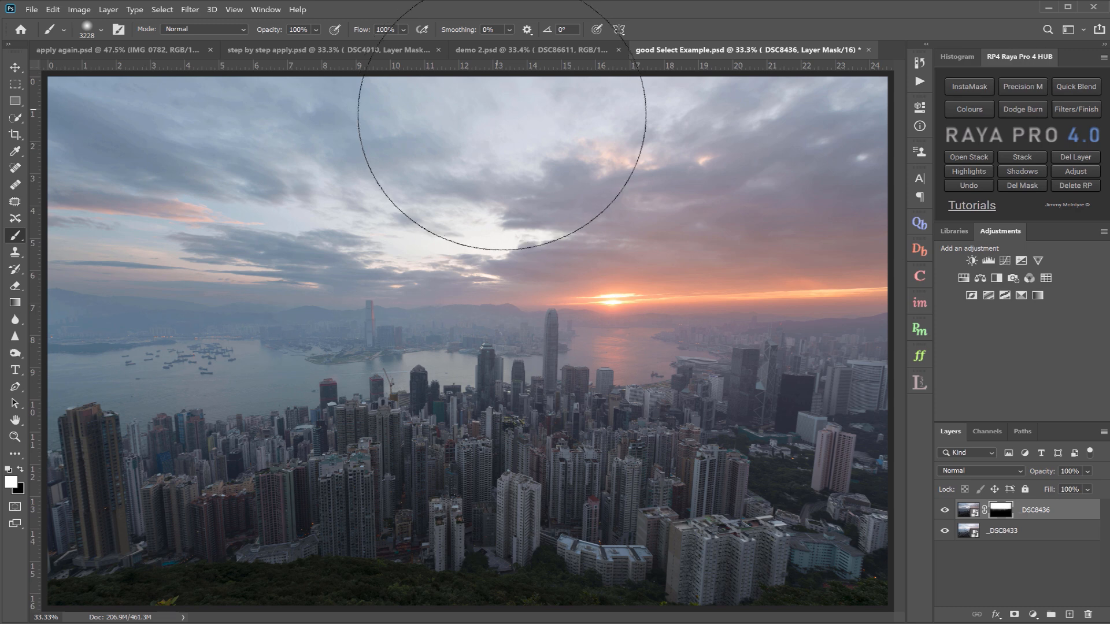
Inspect the _DSC8436 layer mask on its own, and compare the blend with the mask disabled and re-enabled.
alt+click(1001, 512)
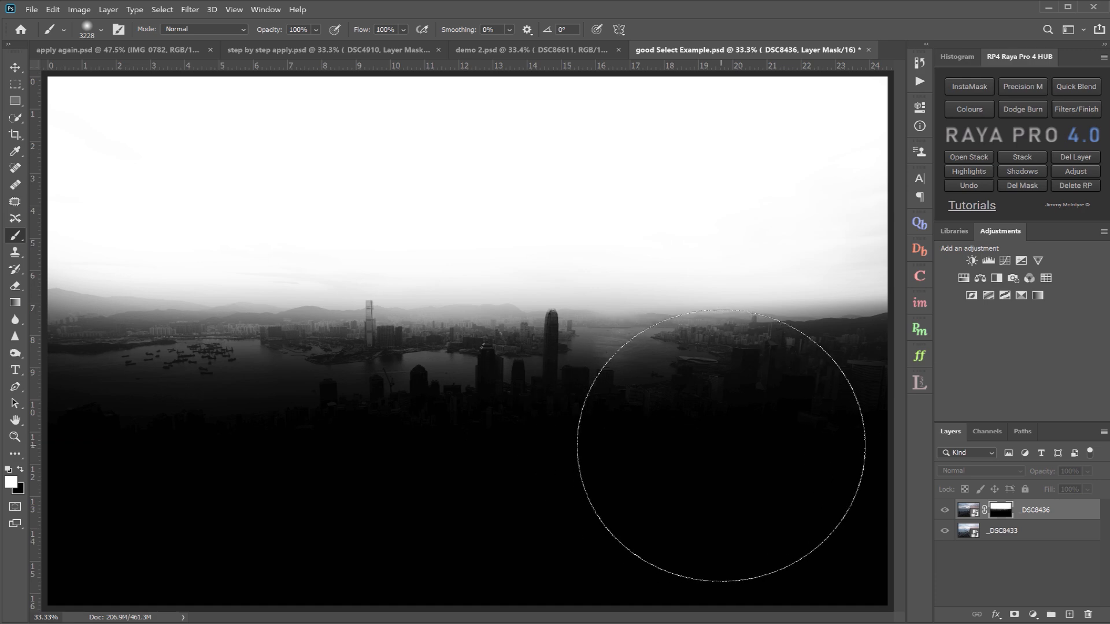
click(971, 511)
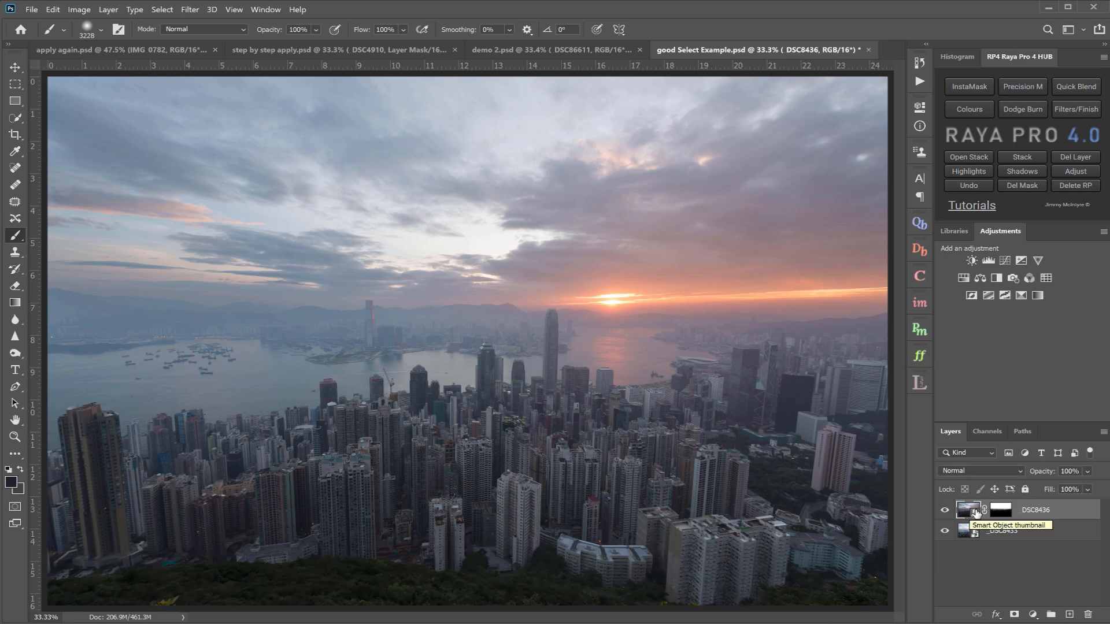
click(1007, 516)
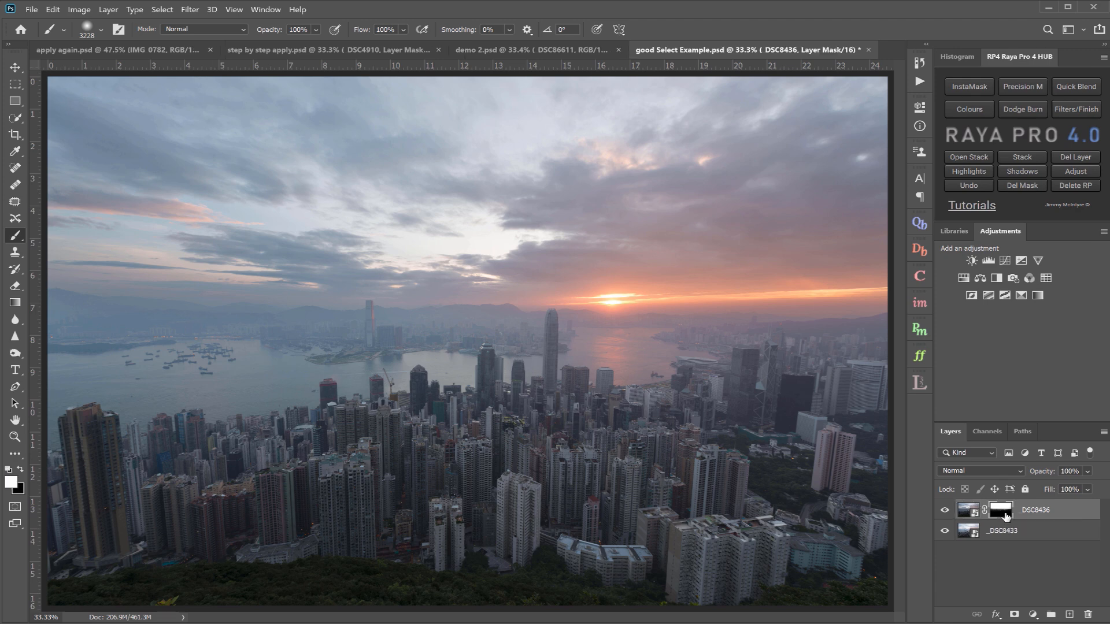
right_click(1007, 517)
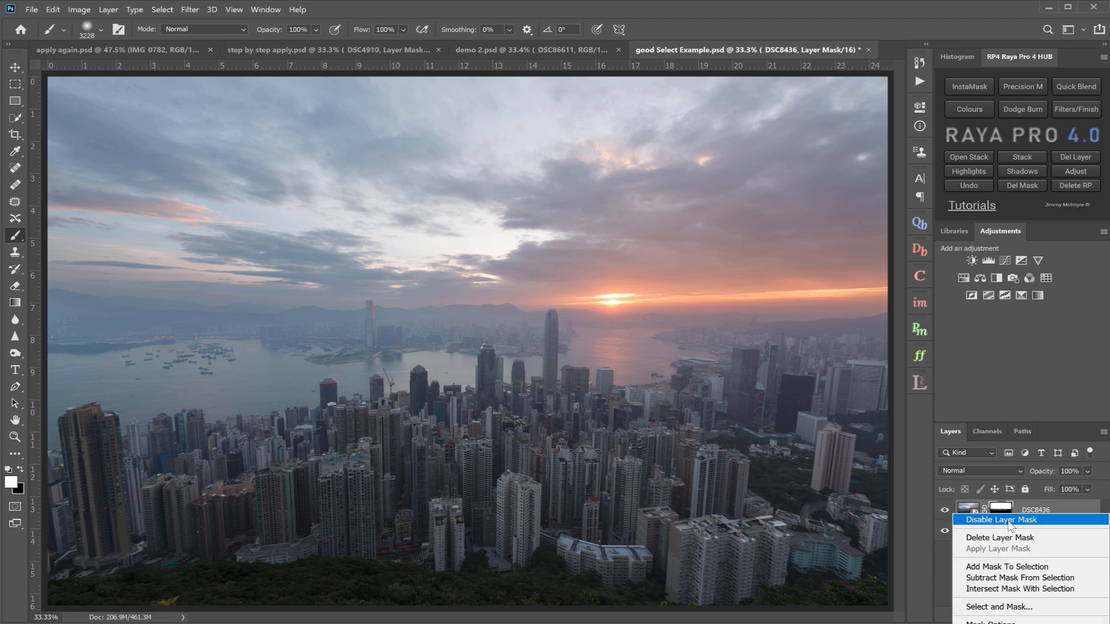
click(1009, 520)
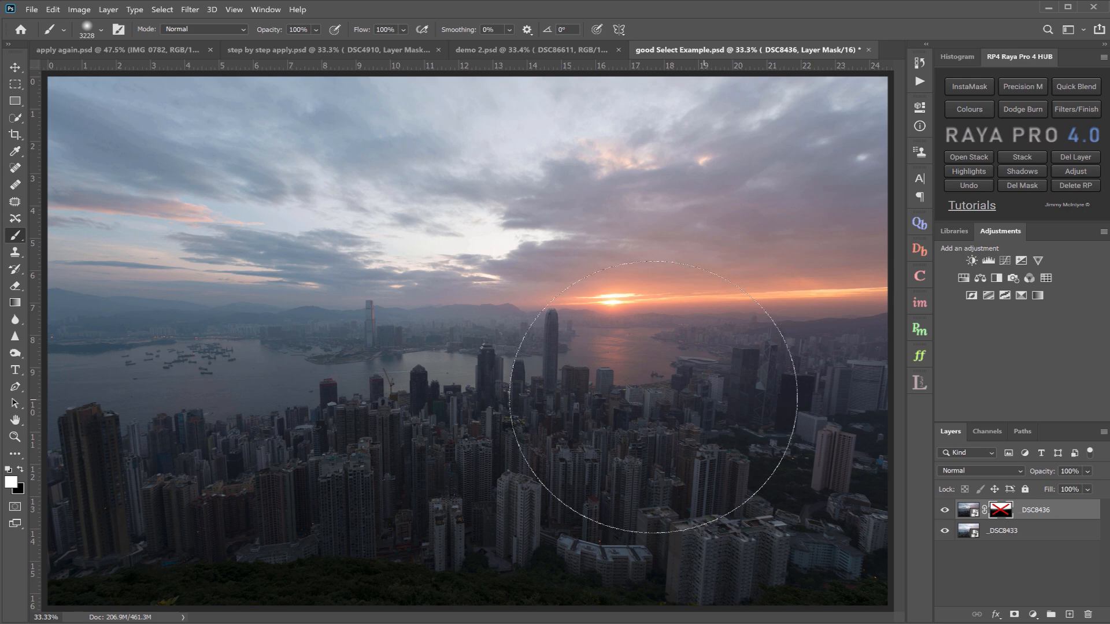
shift+click(1005, 509)
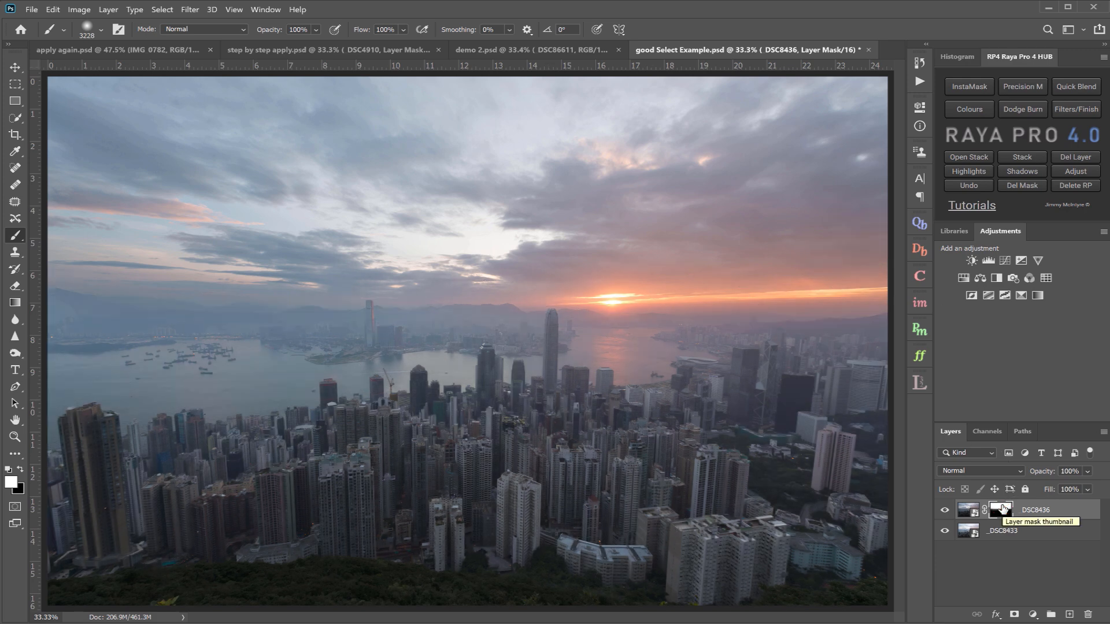